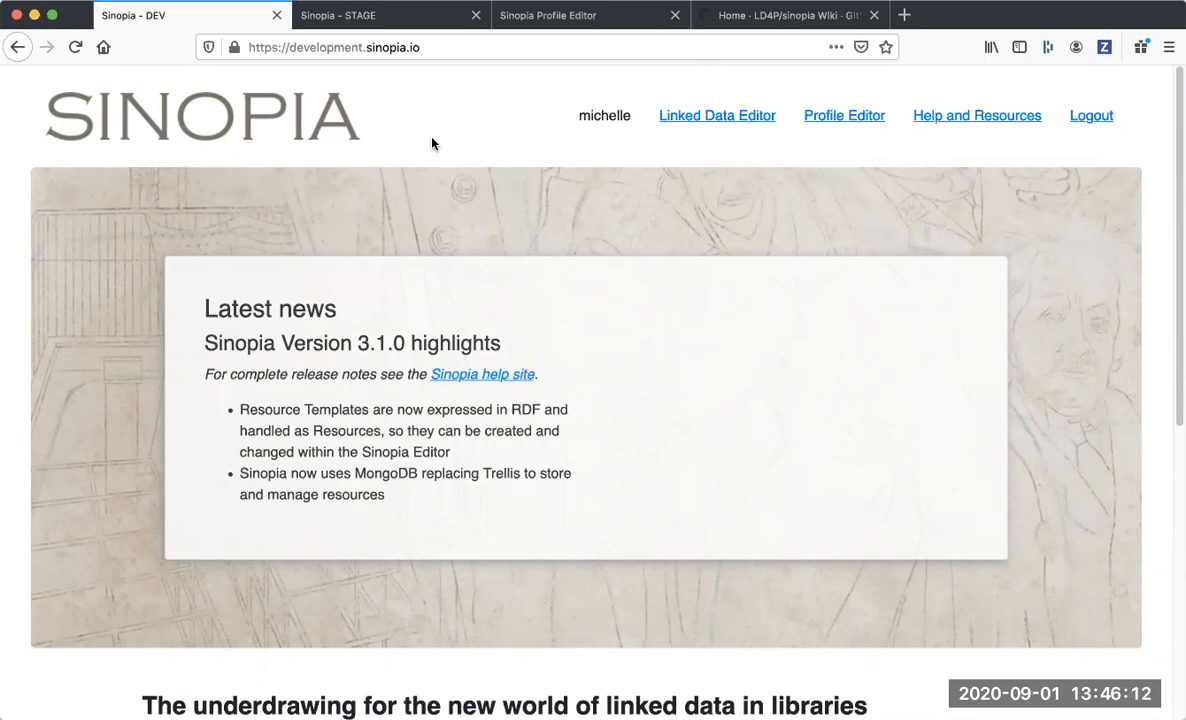
Open the Linked Data Editor on the Sinopia development site.
left_click(388, 22)
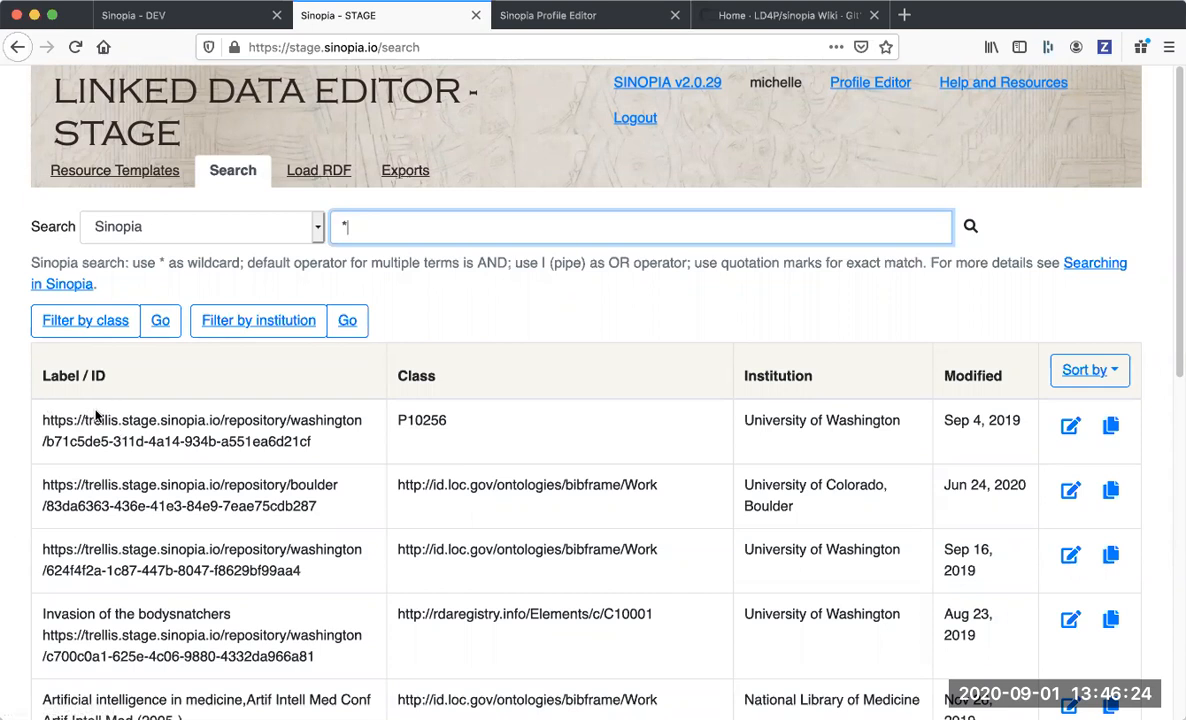
left_click(143, 20)
left_click(754, 122)
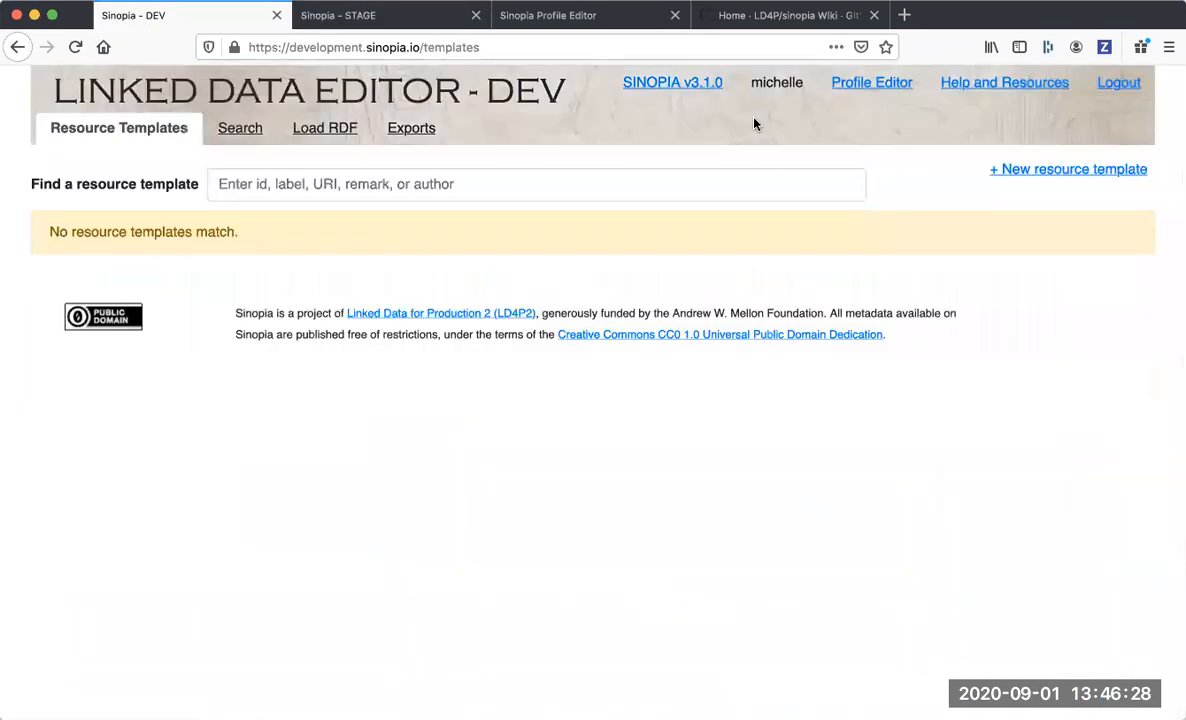
Find the resource templates matching "note profile" and open the one with ID sinopia:RT:demo:Note.
left_click(256, 207)
type("no")
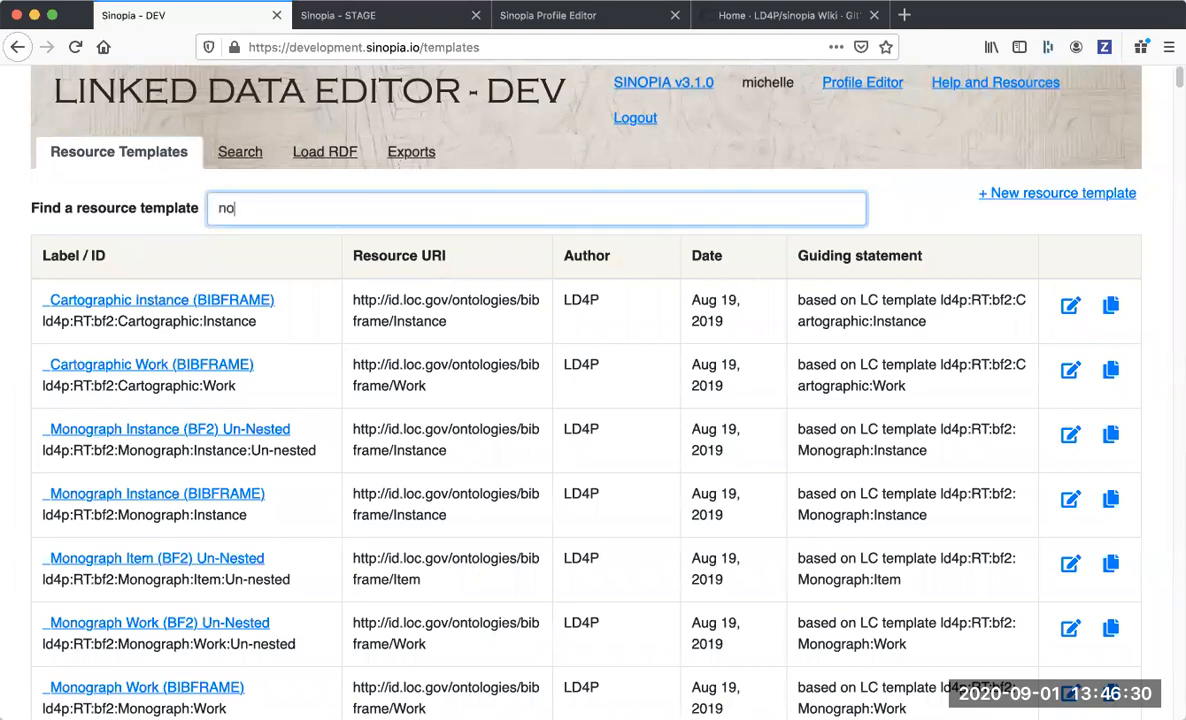
type("te profile")
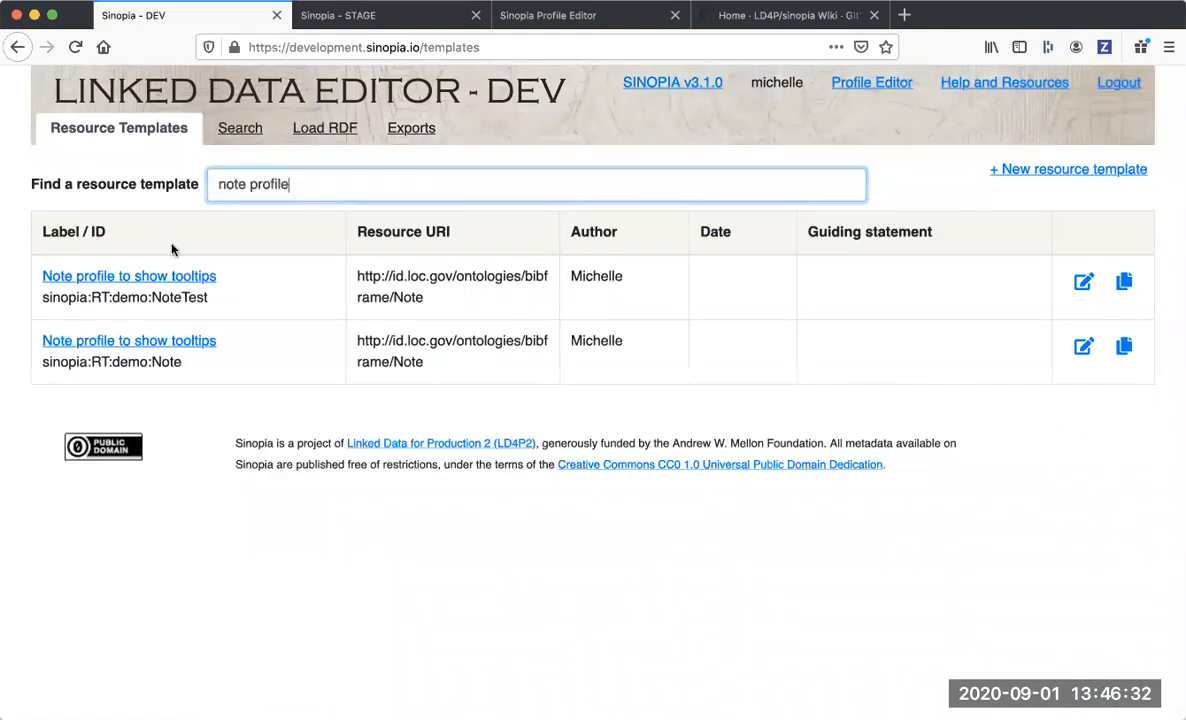
left_click(130, 340)
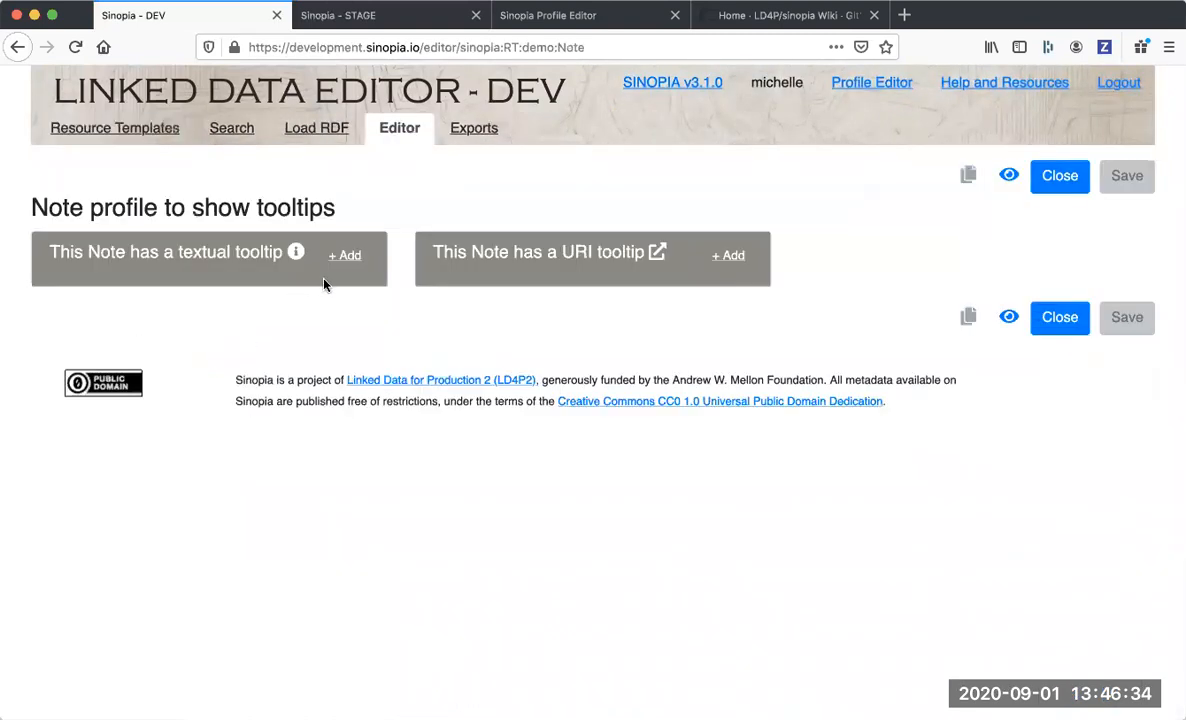
Add the value "hi" to the textual tooltip note and save the resource to the Cornell University group.
left_click(344, 256)
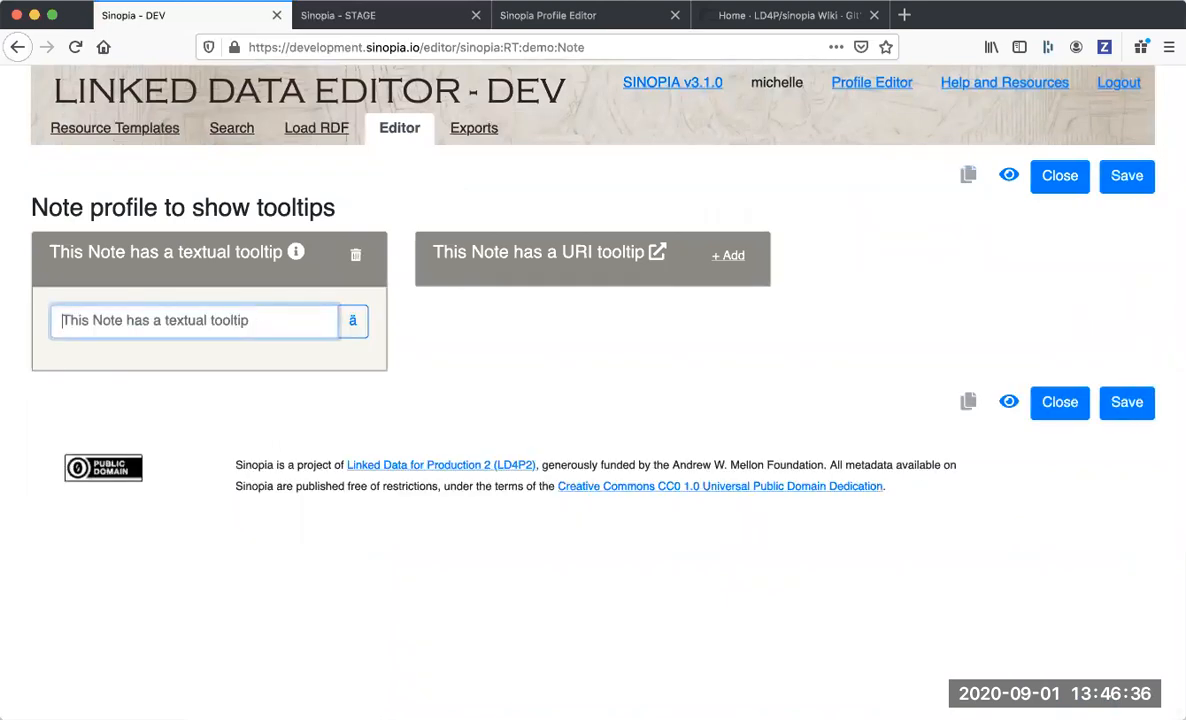
type("hi")
key("Return")
left_click(1126, 432)
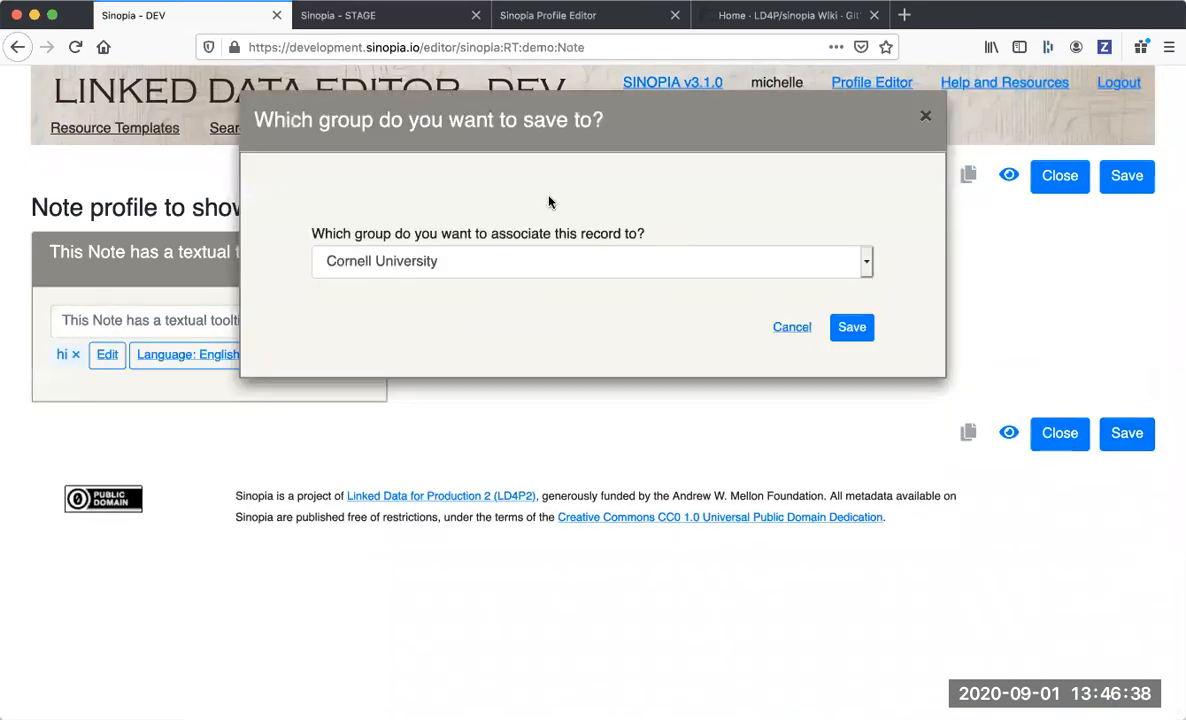
left_click(848, 326)
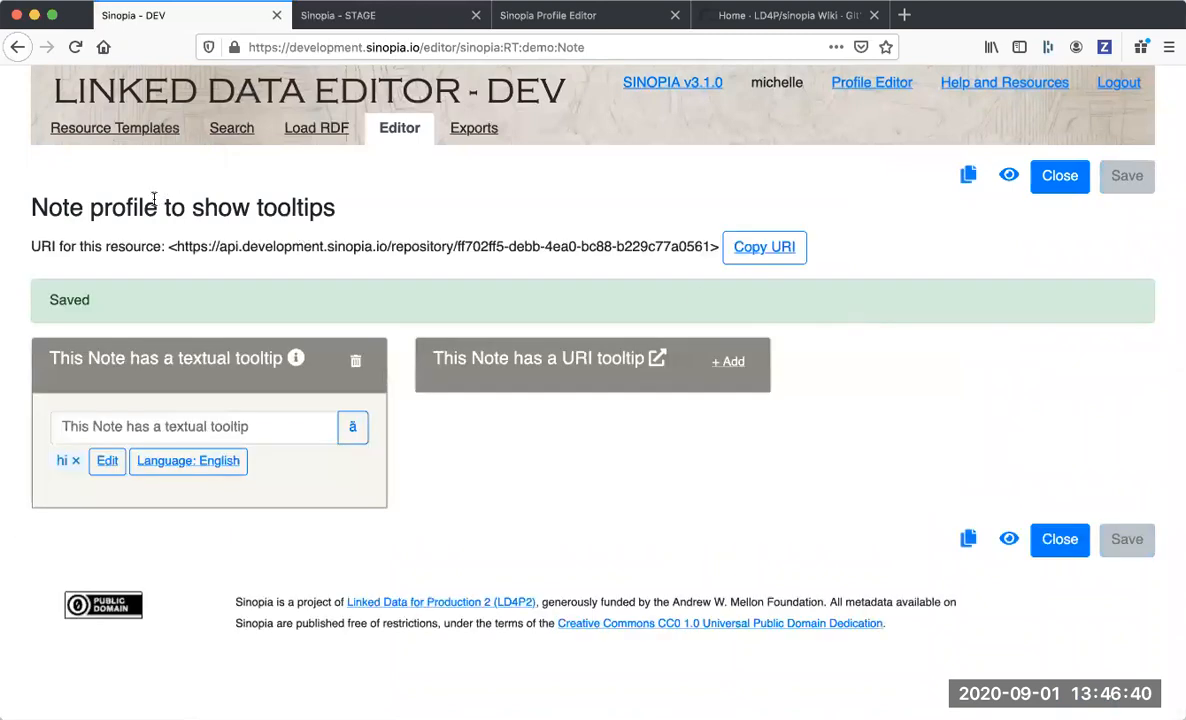
left_click_drag(176, 246, 293, 240)
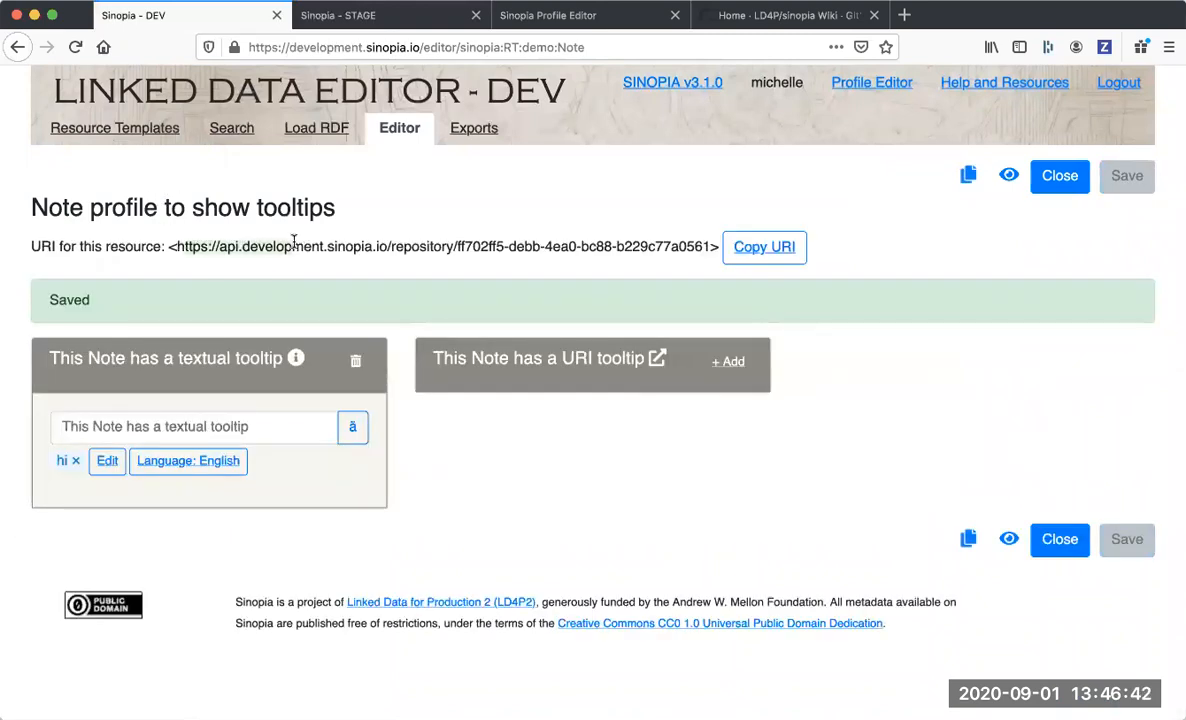
Search Sinopia for all resources with the wildcard *.
left_click(228, 130)
left_click(365, 184)
type("*")
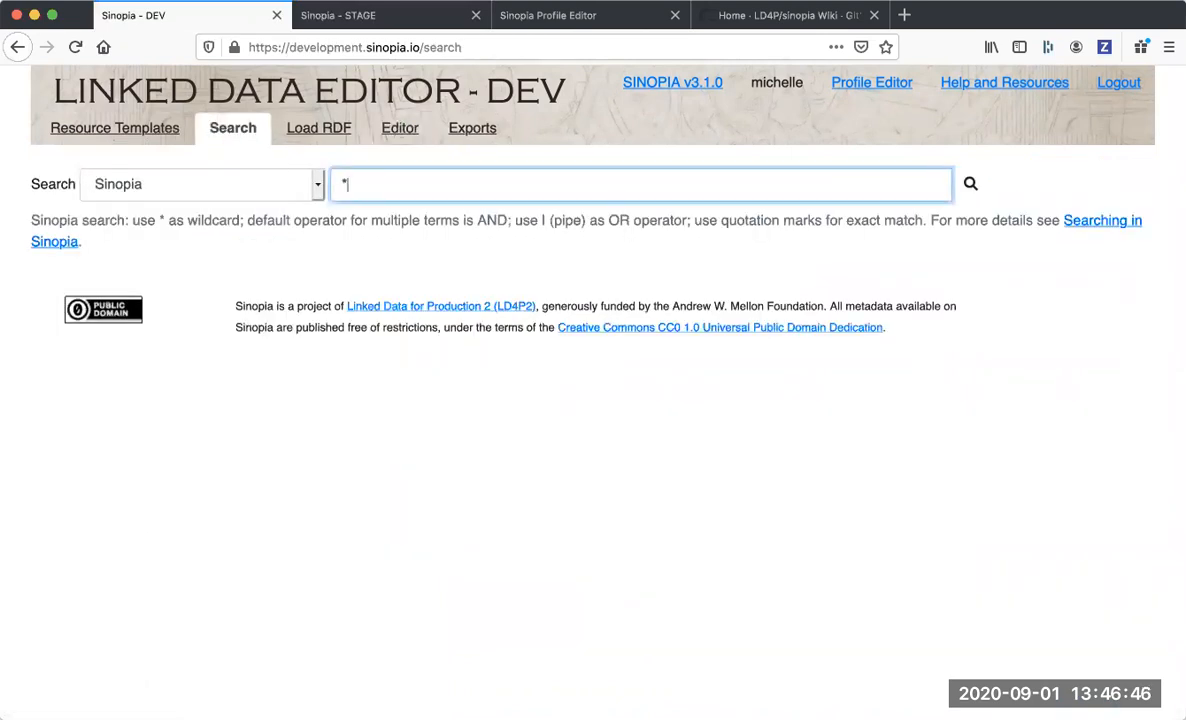
key("Return")
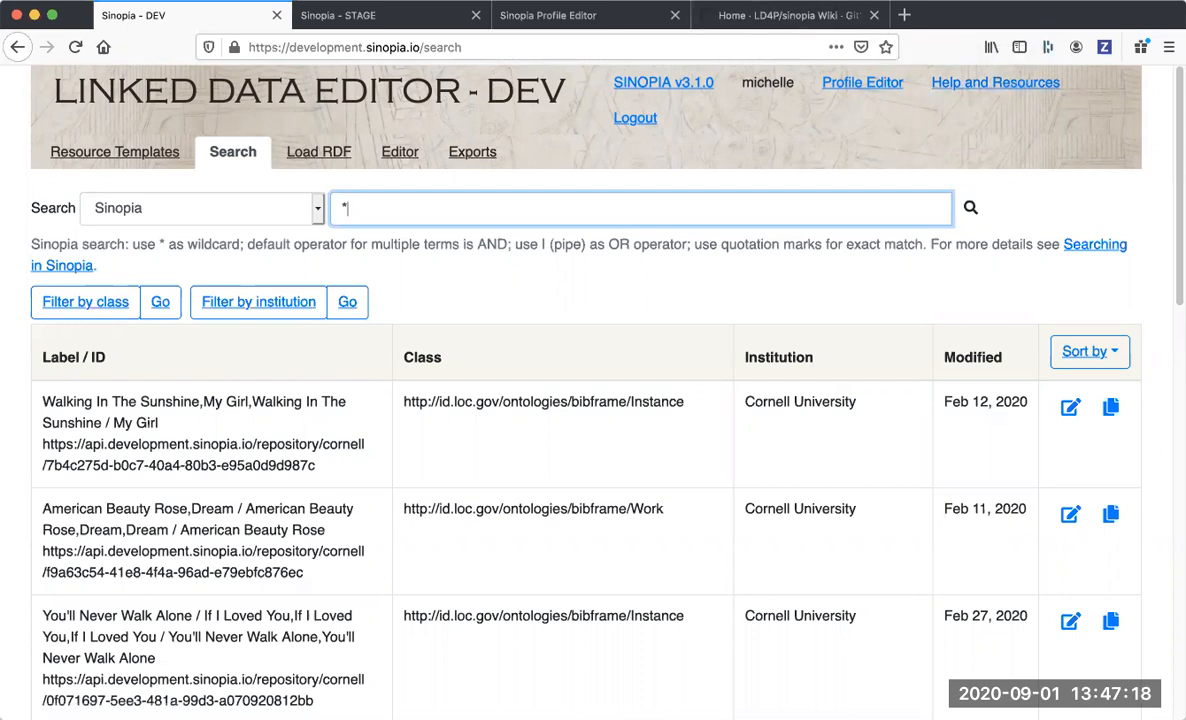
Examine the list of resource templates and the new-profile form in the stage Profile Editor.
left_click(130, 146)
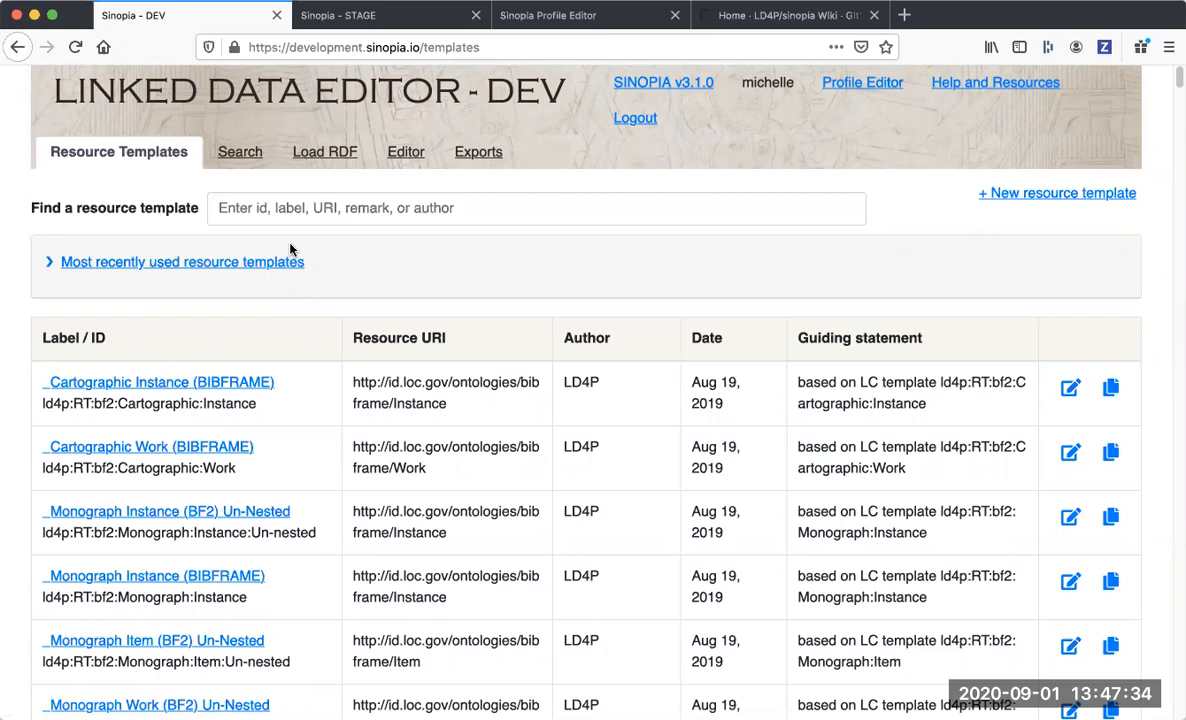
scroll(168, 458, "down", 5)
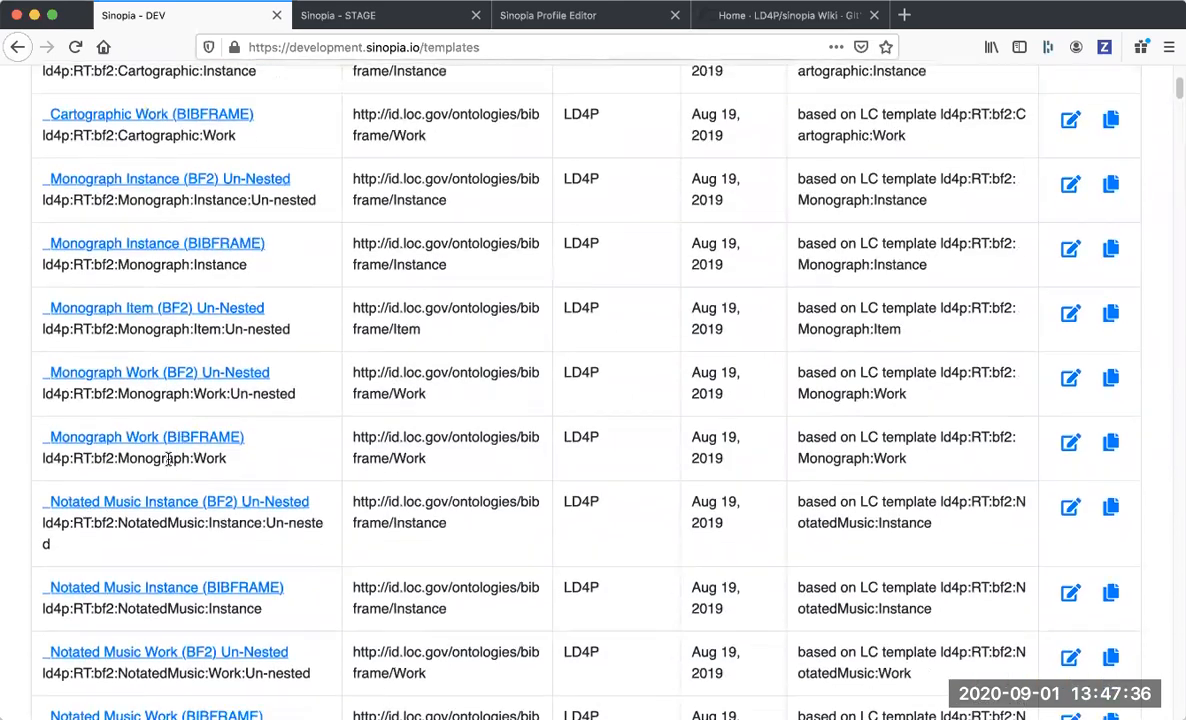
scroll(168, 460, "down", 2)
scroll(168, 462, "up", 6)
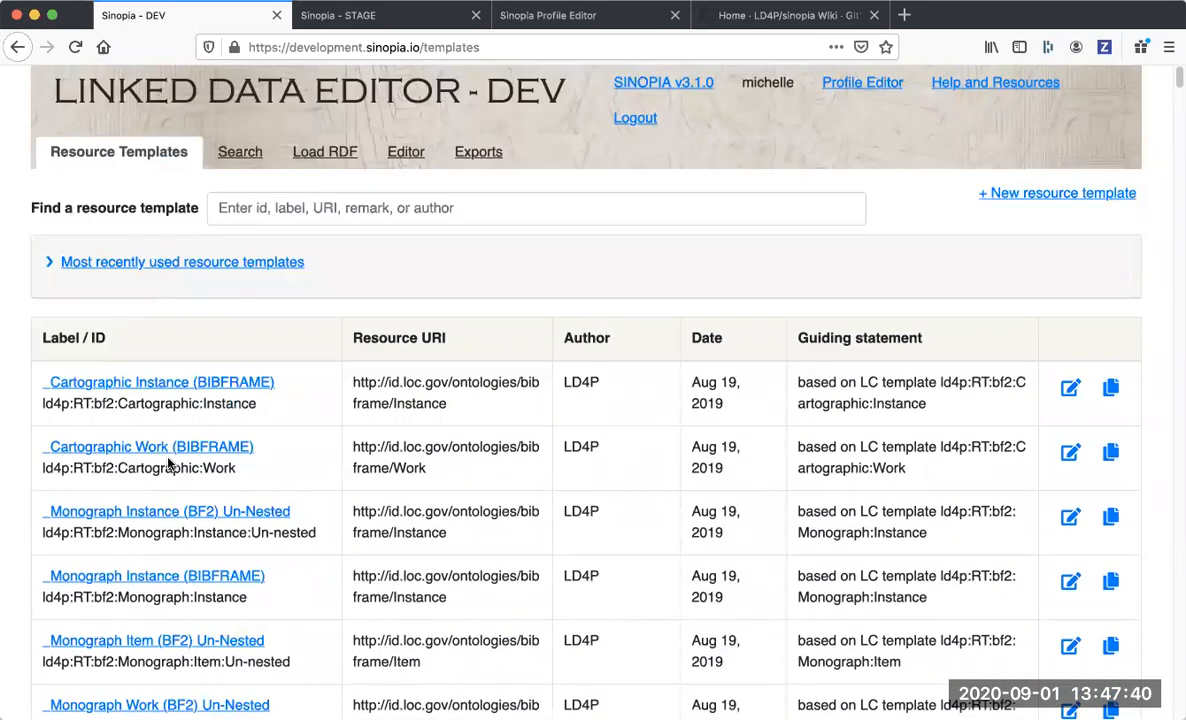
left_click(584, 18)
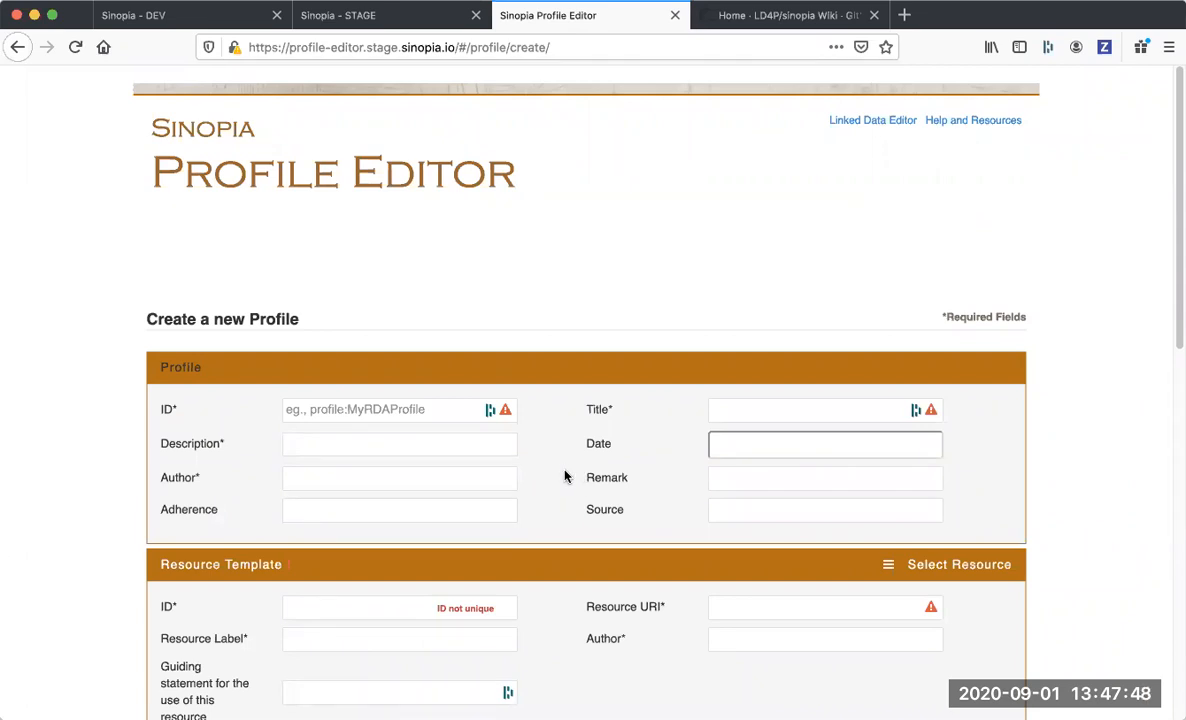
left_click(152, 27)
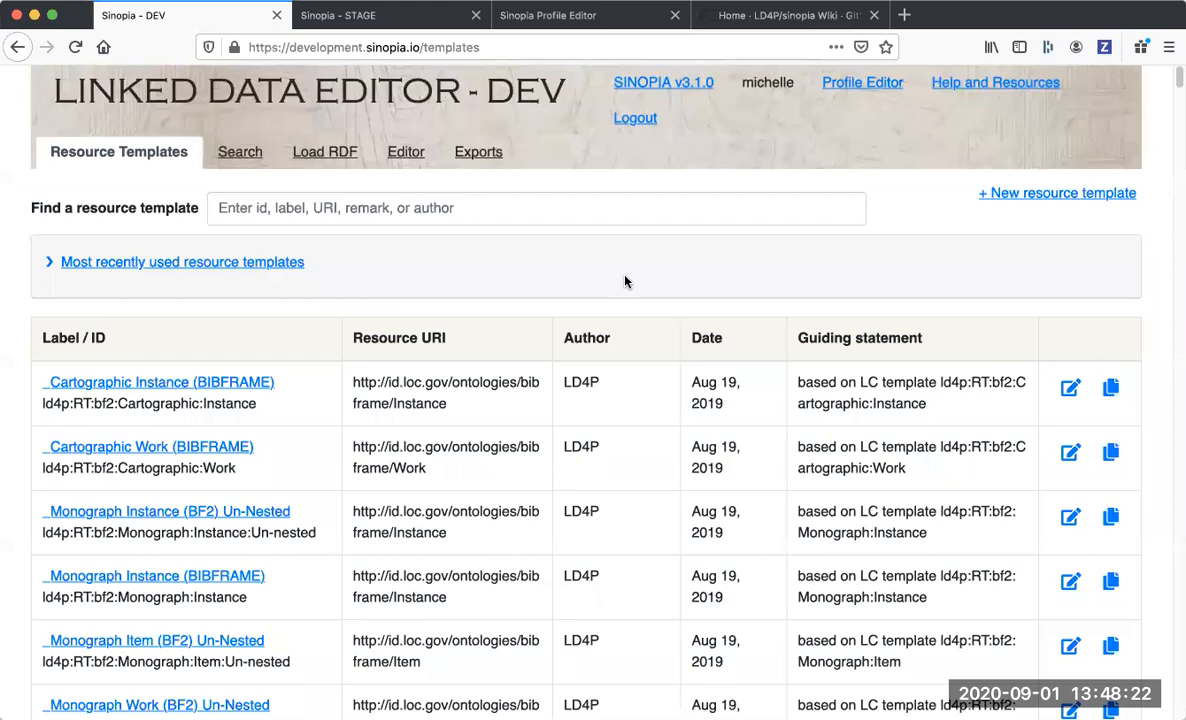
Create a new resource template on the development site and set its Id to my:demo:template.
left_click(1029, 197)
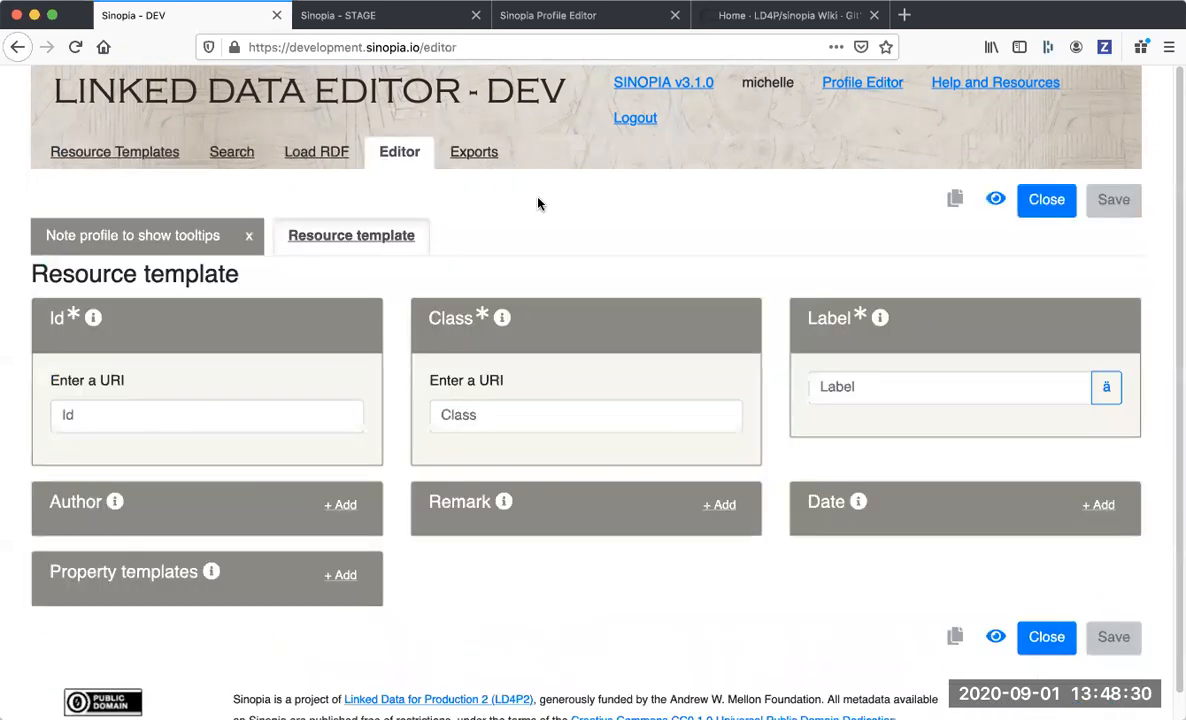
scroll(538, 204, "down", 1)
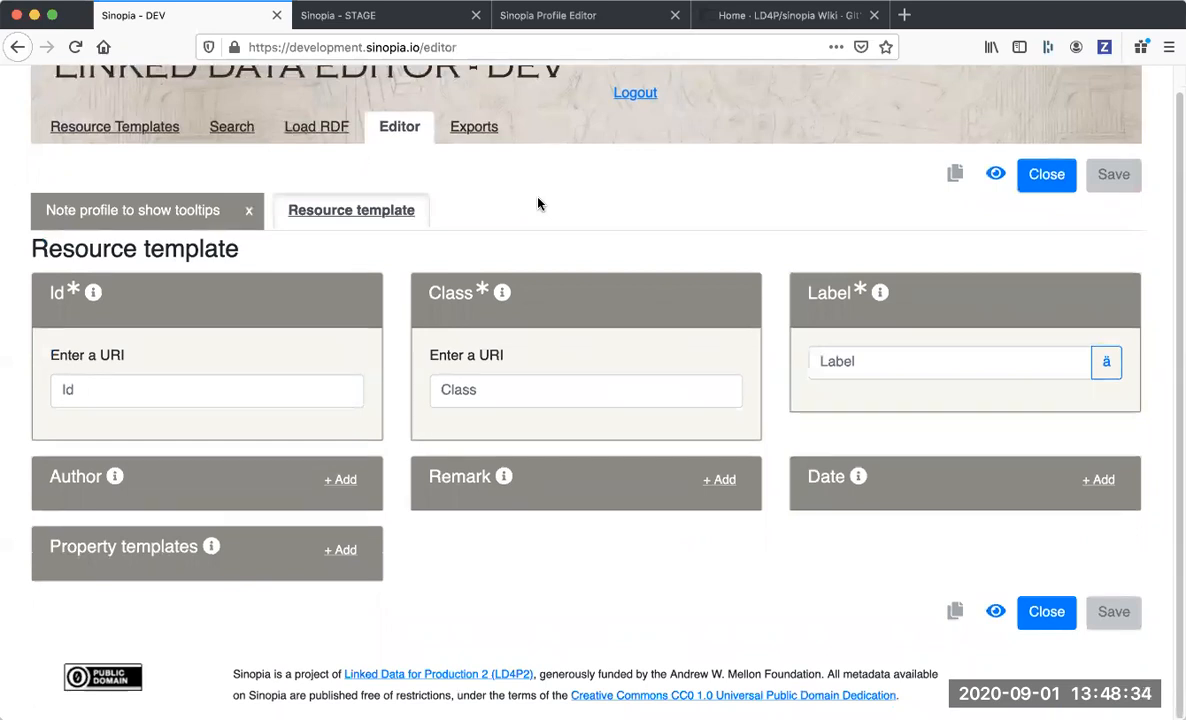
left_click(242, 389)
type("my:demo:template")
left_click(480, 385)
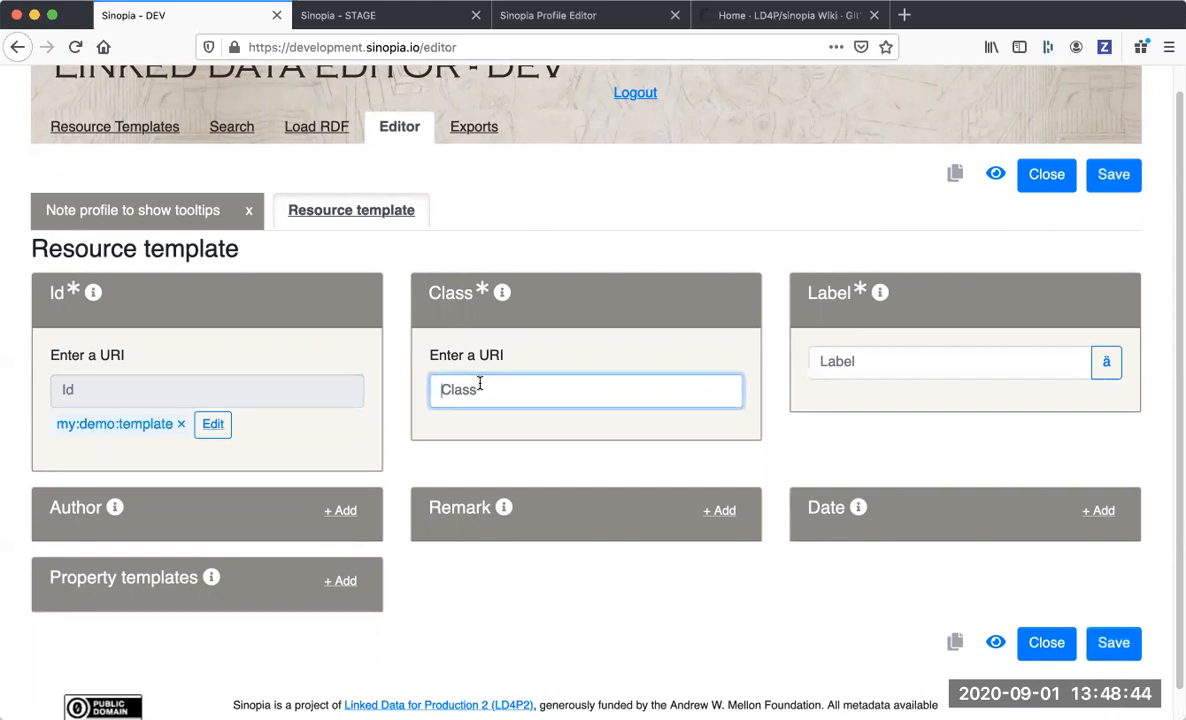
type("http://id.")
type("loc.")
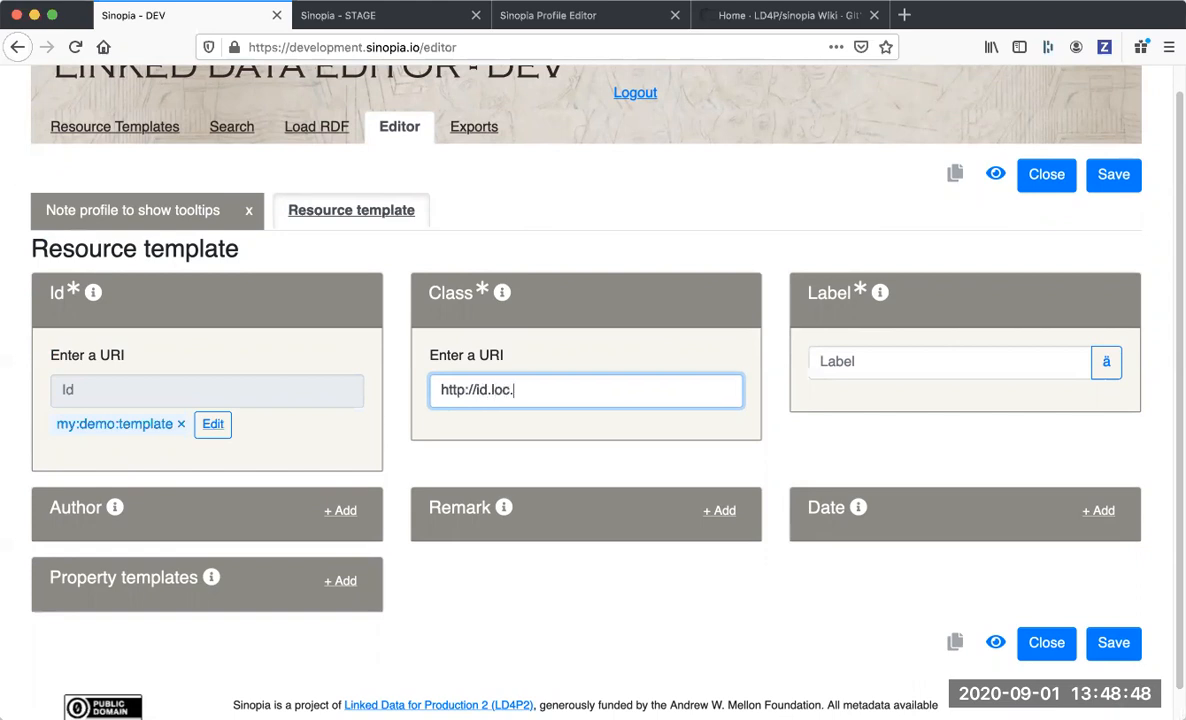
type("gov/ontologies/")
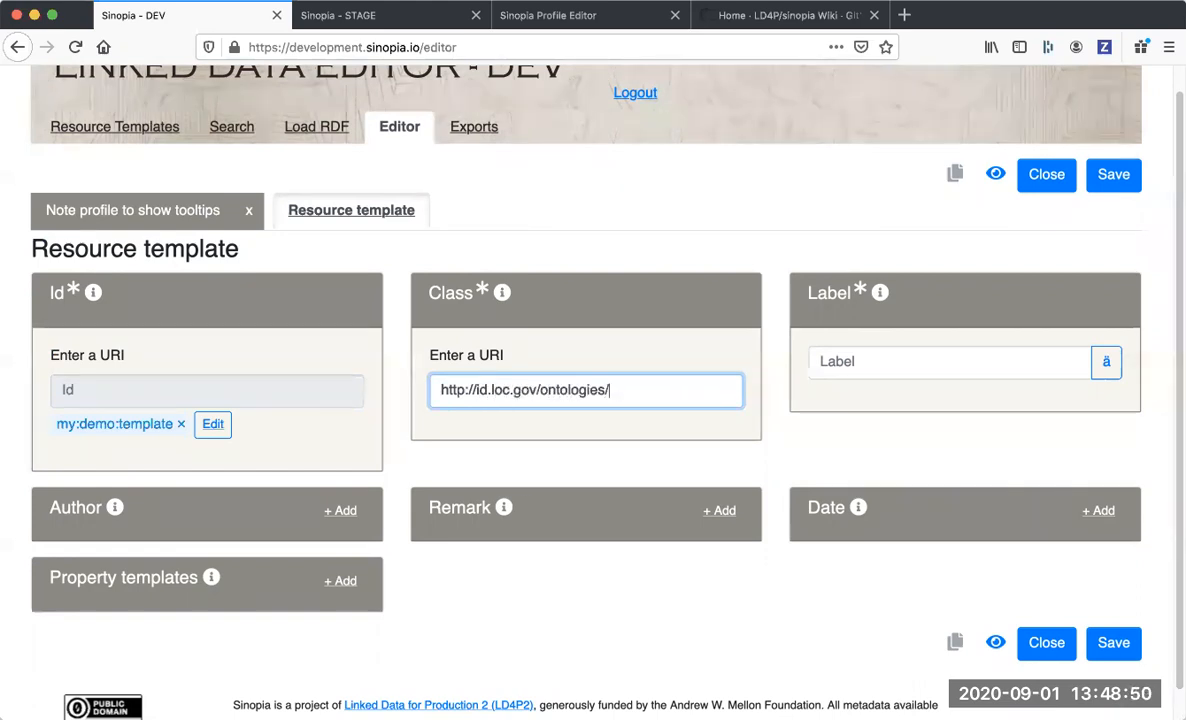
type("bibframe/WOrk")
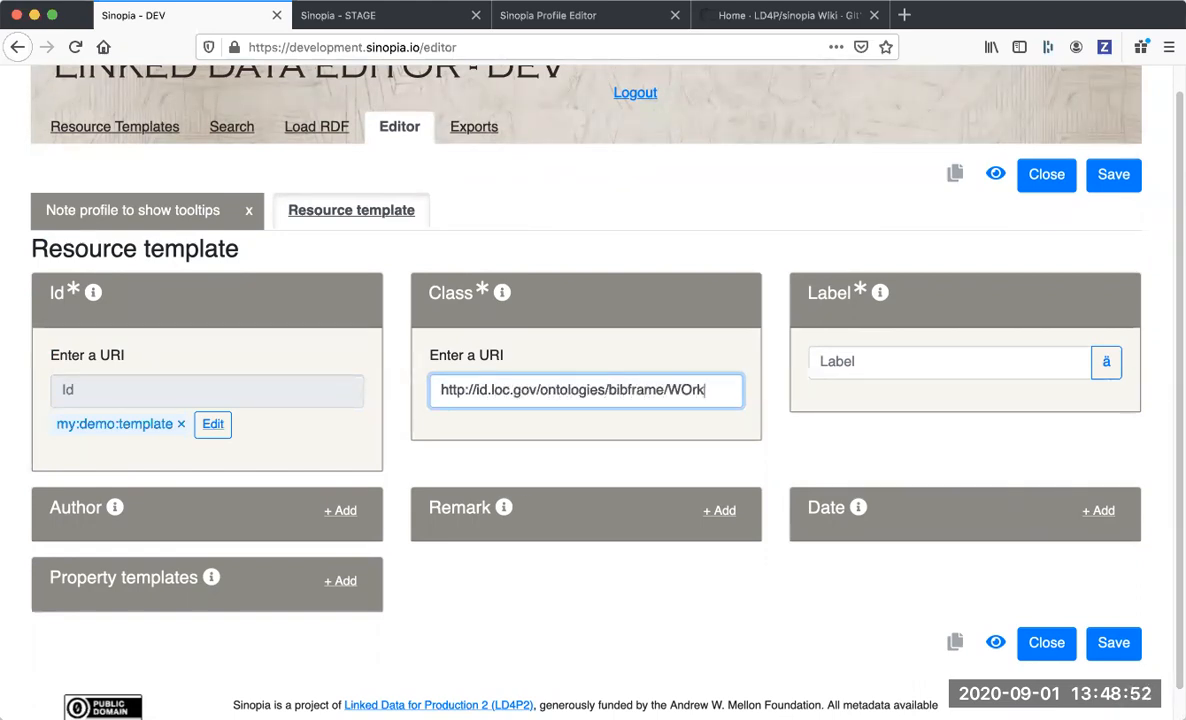
key("BackSpace")
type("or")
Label the resource template "My Demo".
left_click(897, 369)
type("My Demo")
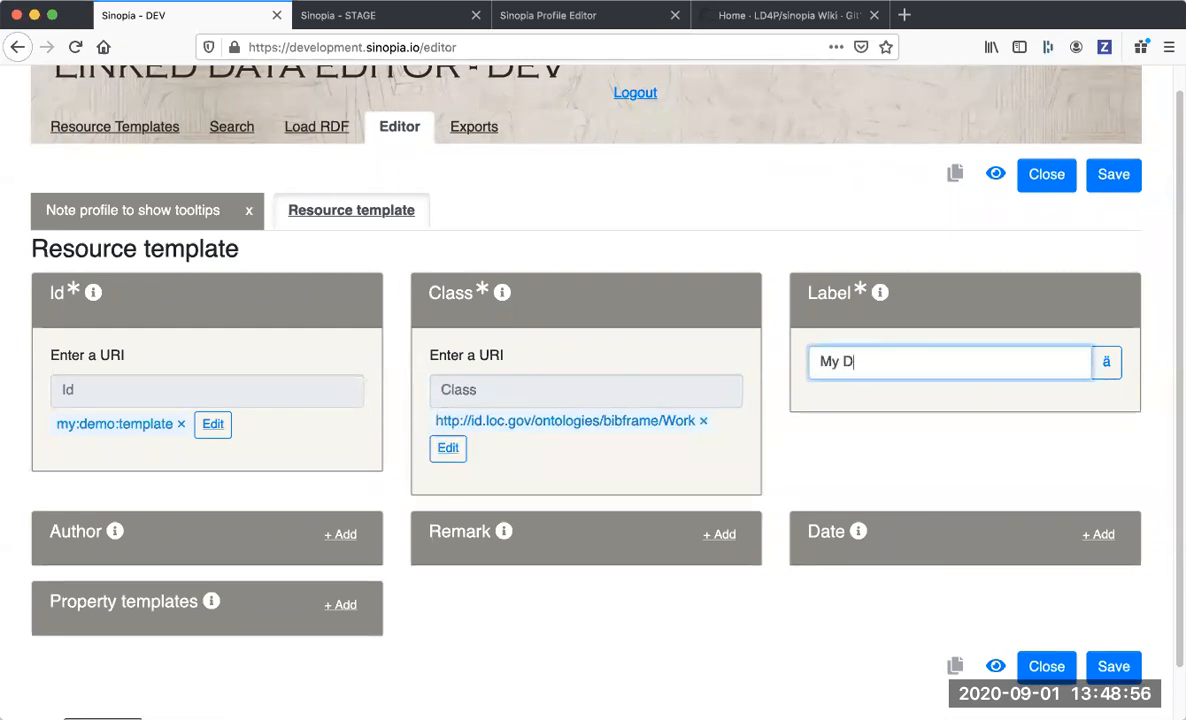
key("Return")
scroll(593, 360, "down", 1)
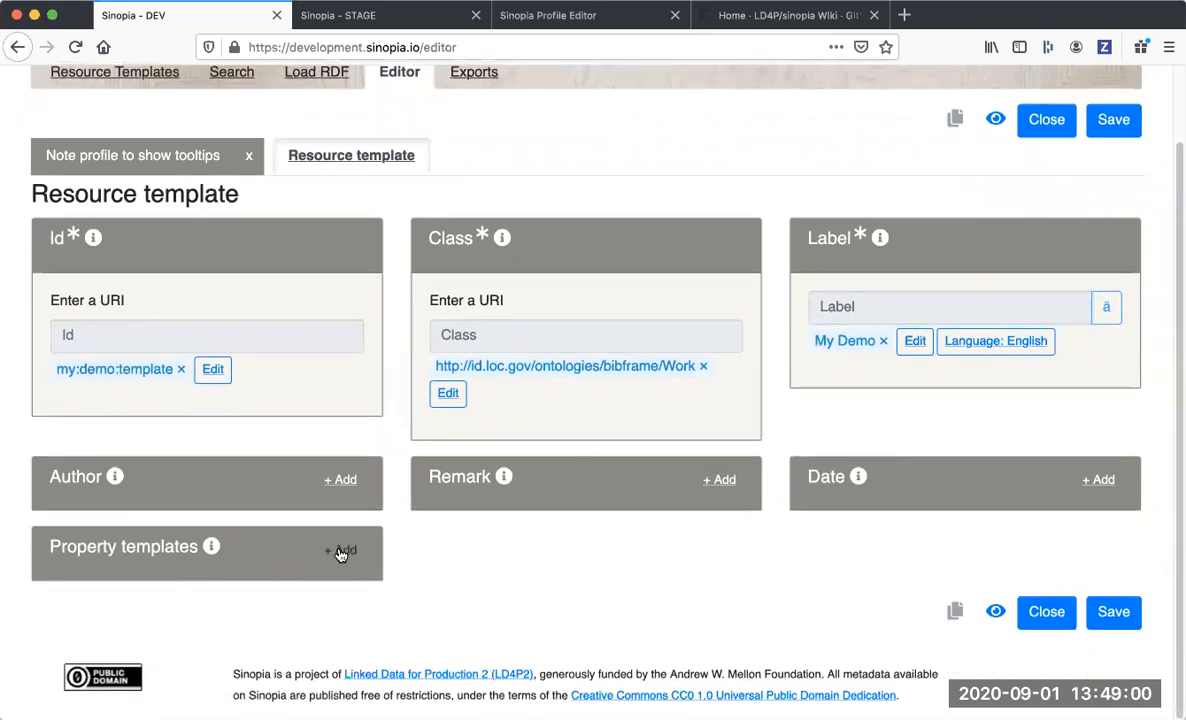
left_click(338, 550)
scroll(340, 552, "down", 3)
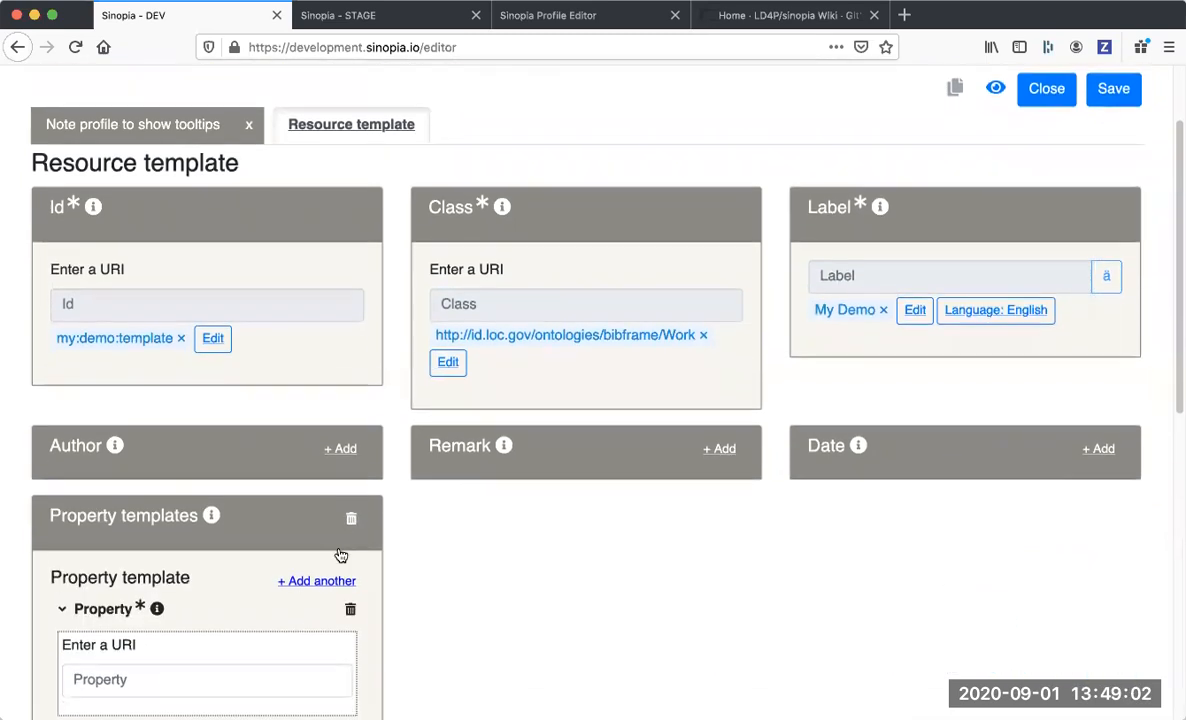
scroll(340, 550, "down", 3)
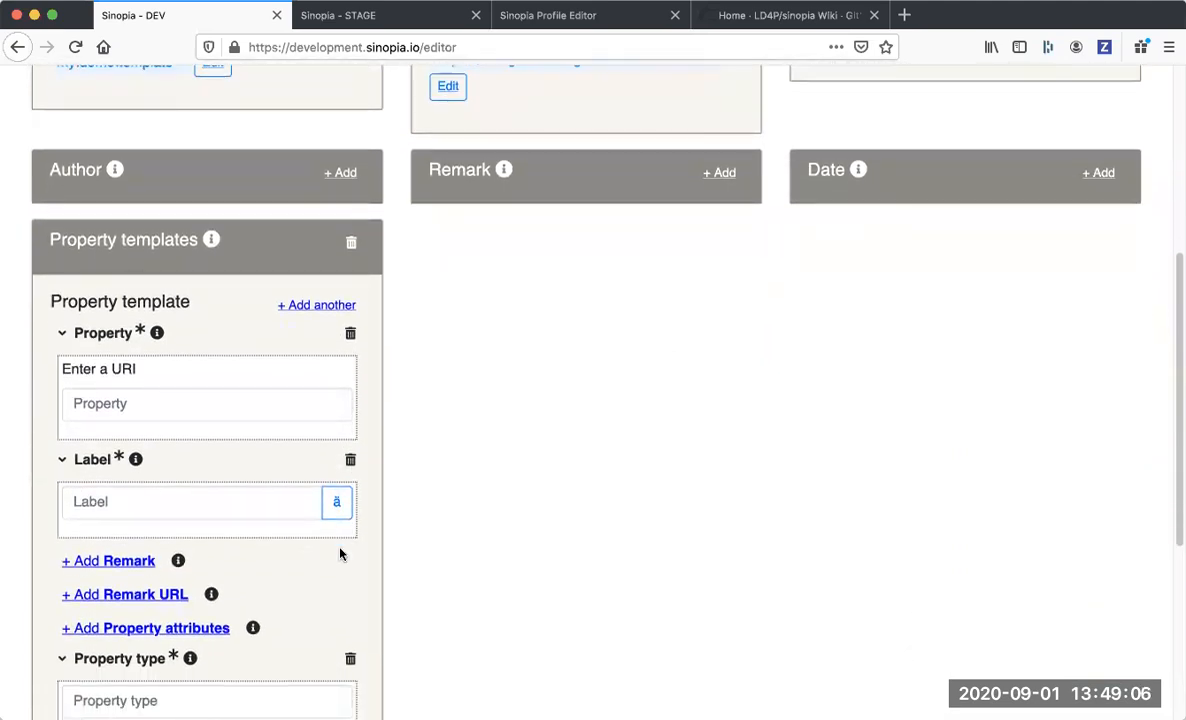
scroll(340, 554, "down", 2)
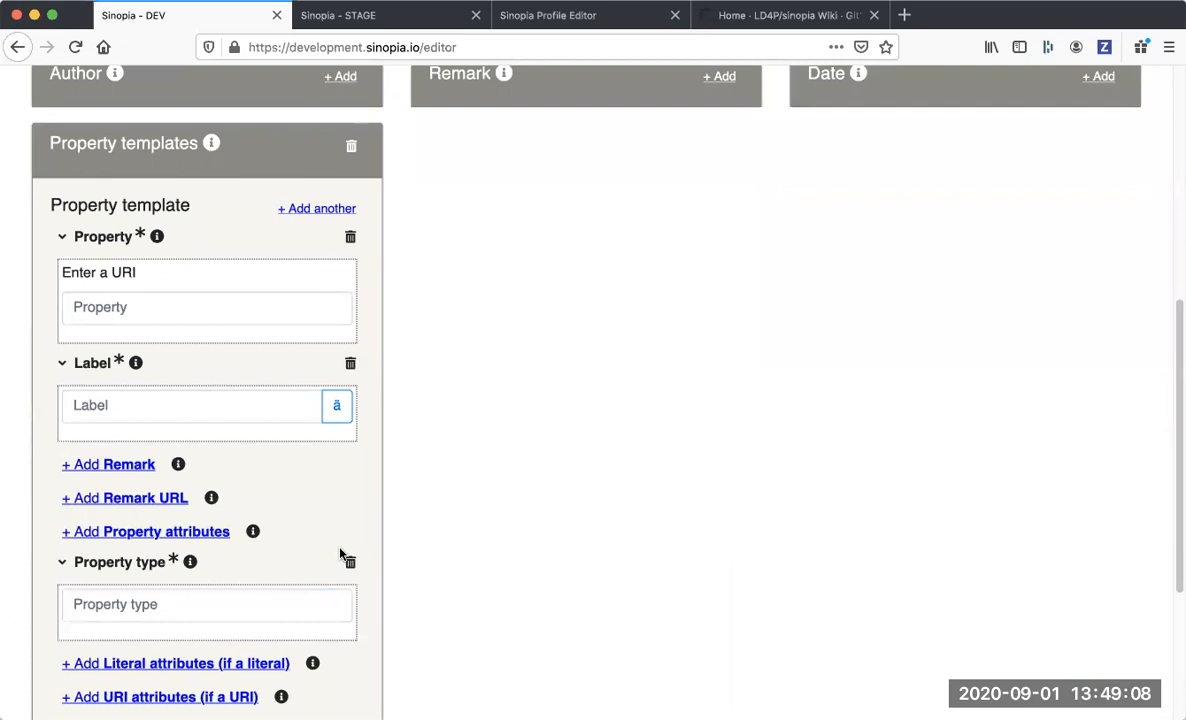
left_click(164, 318)
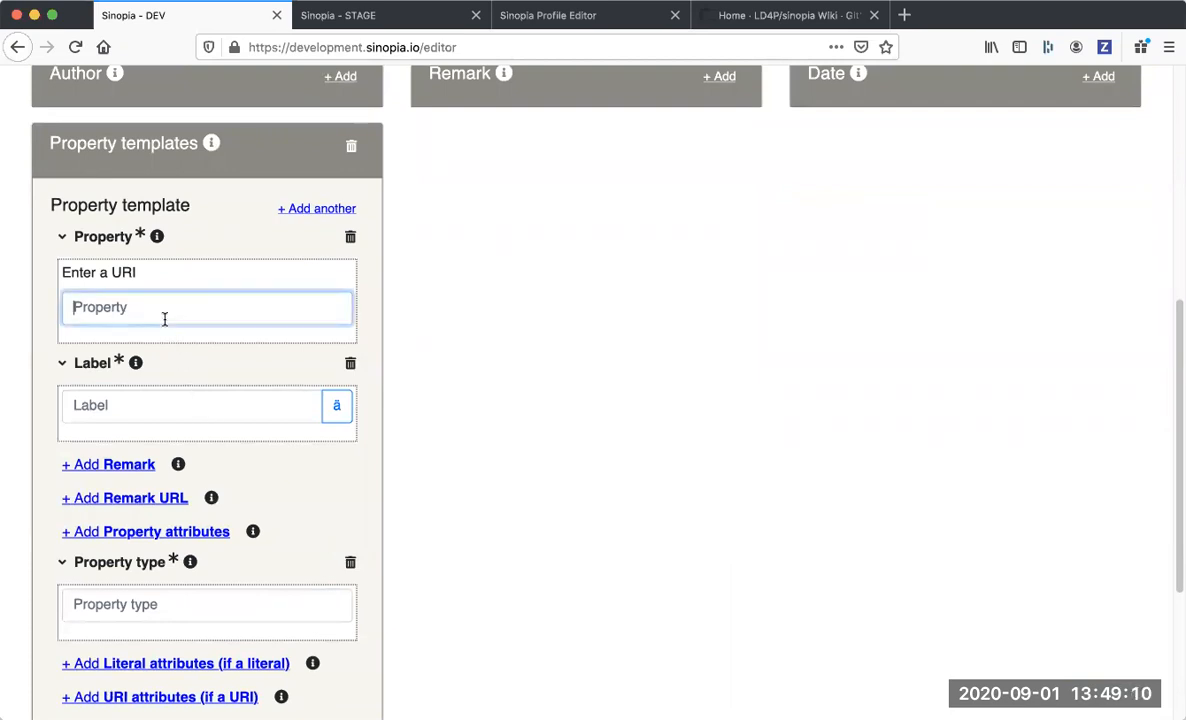
type("http")
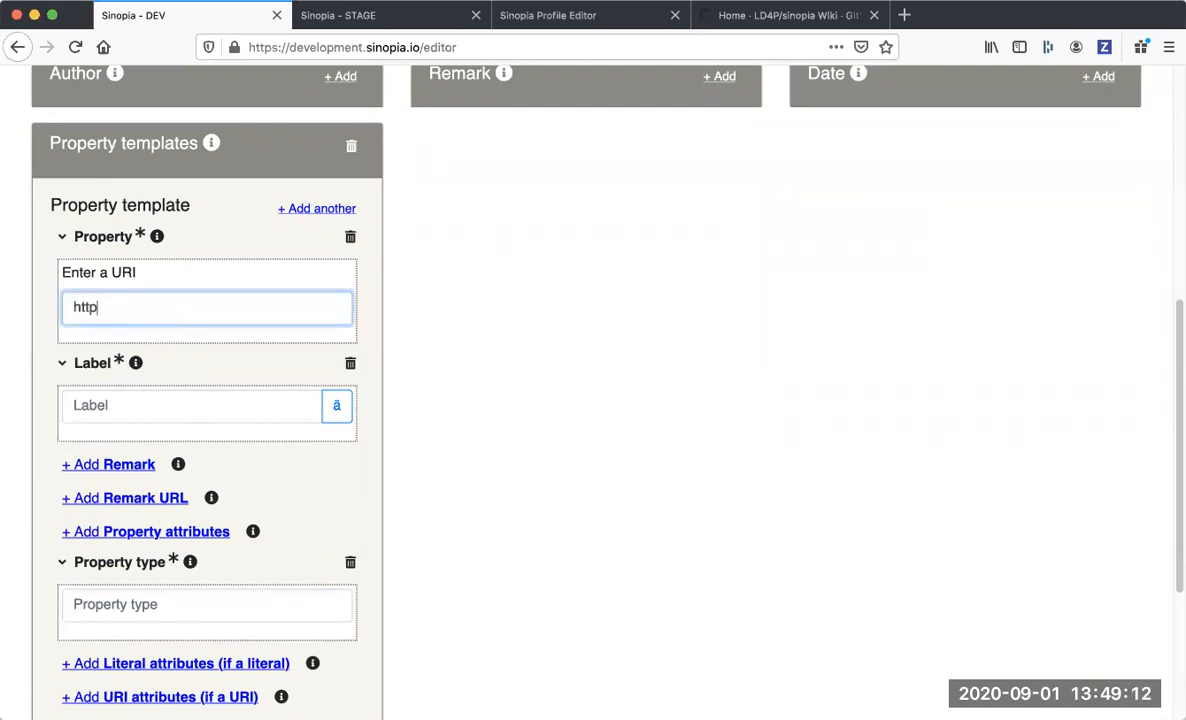
type("p:")
key("BackSpace")
key("BackSpace")
key("BackSpace")
type("p://id.loc.gov/ontologies/bibfam")
key("BackSpace")
key("BackSpace")
type("rame/copyrightDate")
key("Return")
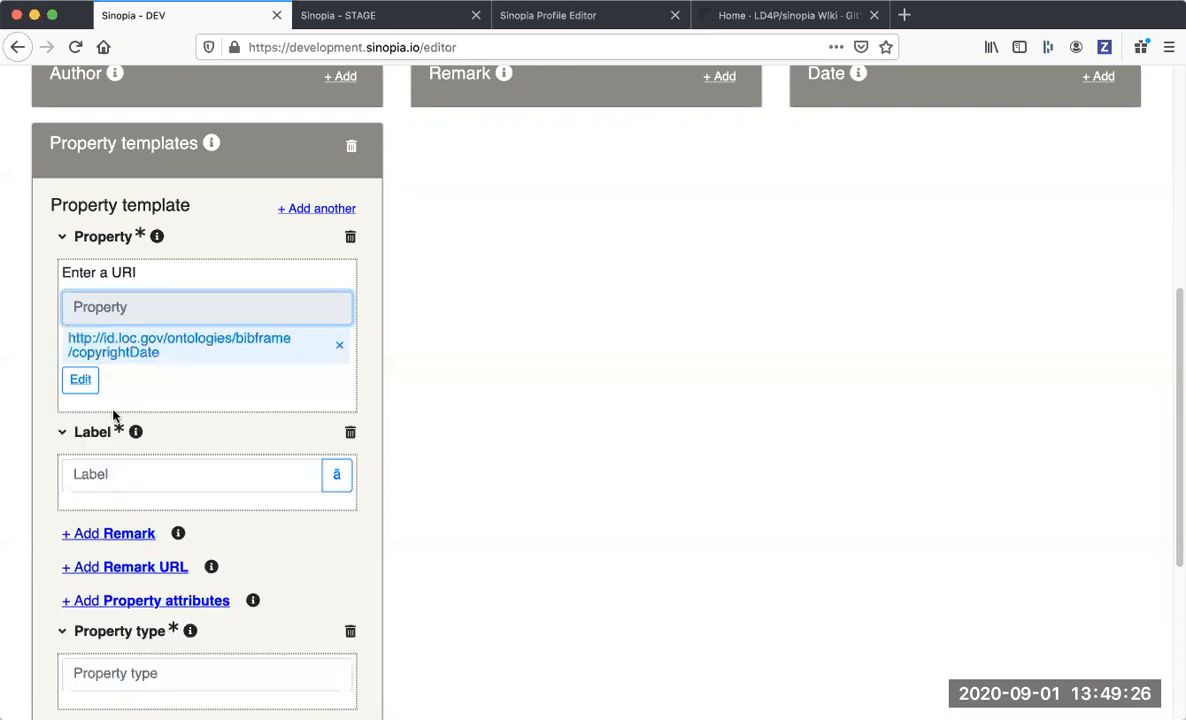
Label the property template "Copyright Date".
left_click(100, 474)
type("Copyright Date")
key("Return")
Set the property type to literal and add the literal attributes section to the property template.
scroll(100, 484, "down", 3)
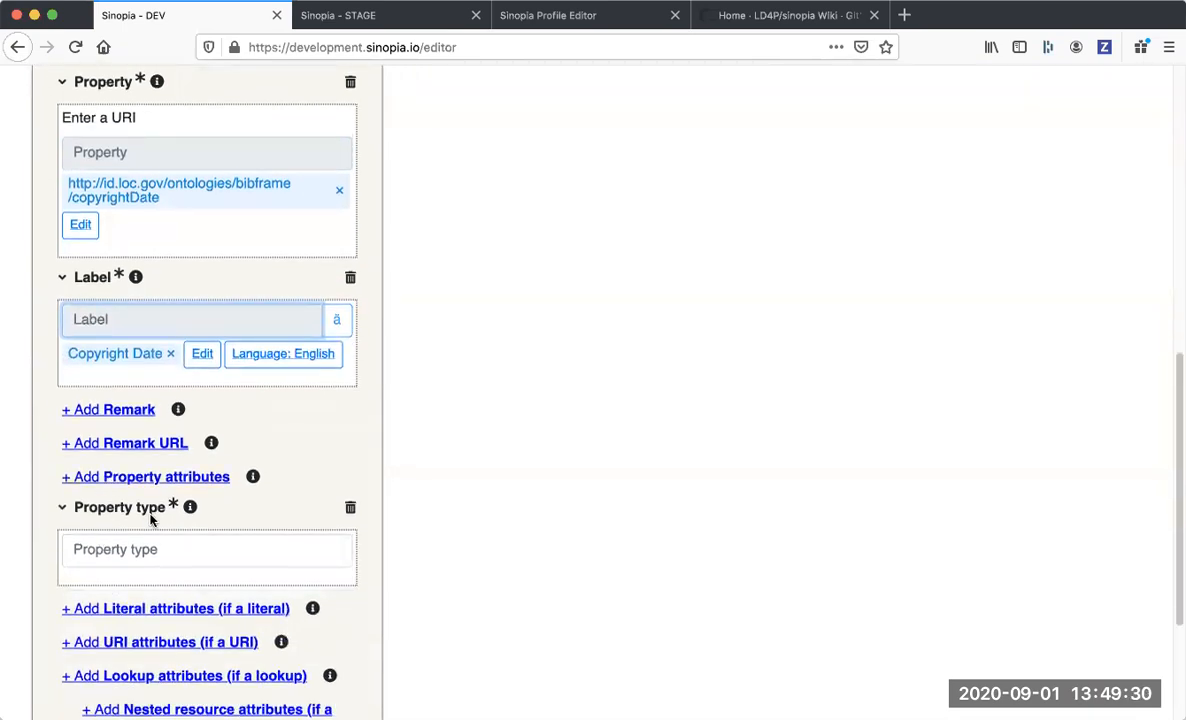
left_click(148, 554)
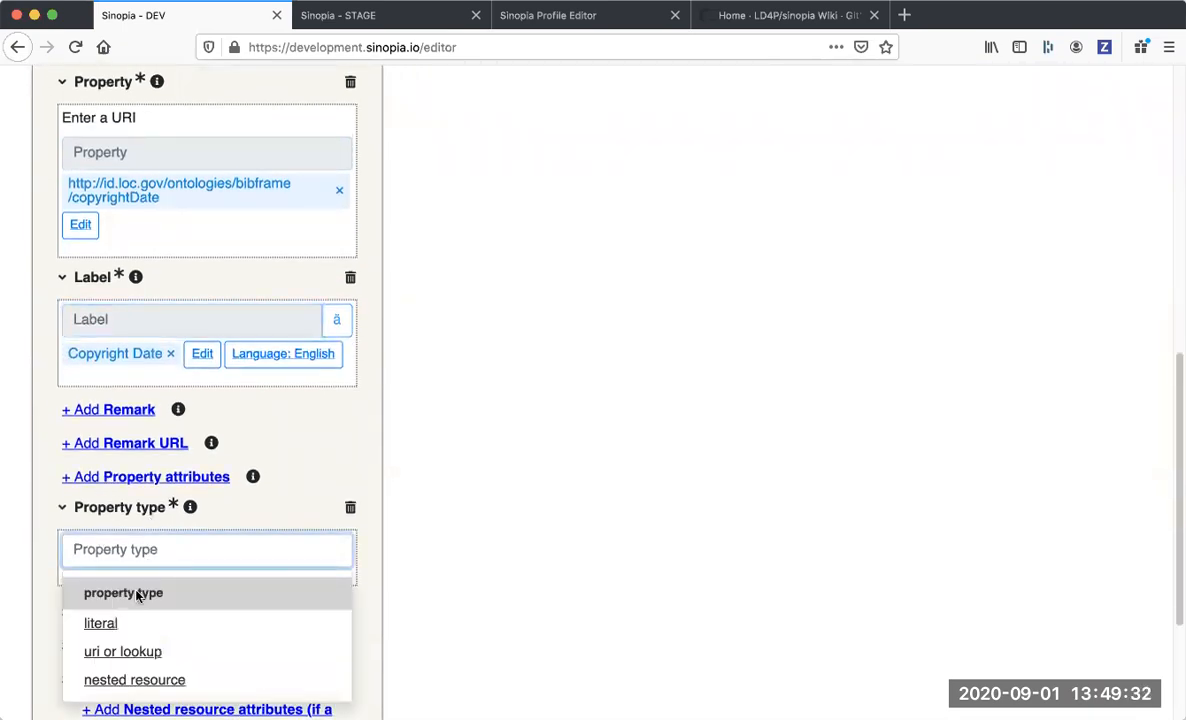
left_click(99, 624)
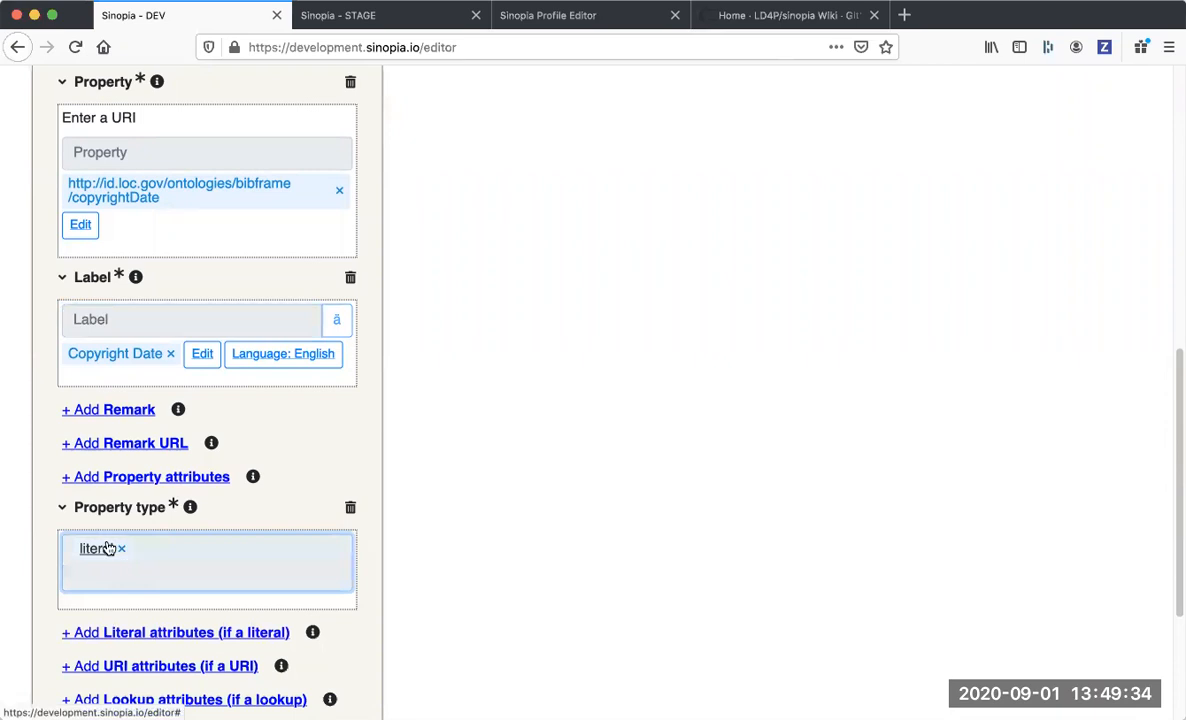
scroll(108, 548, "down", 3)
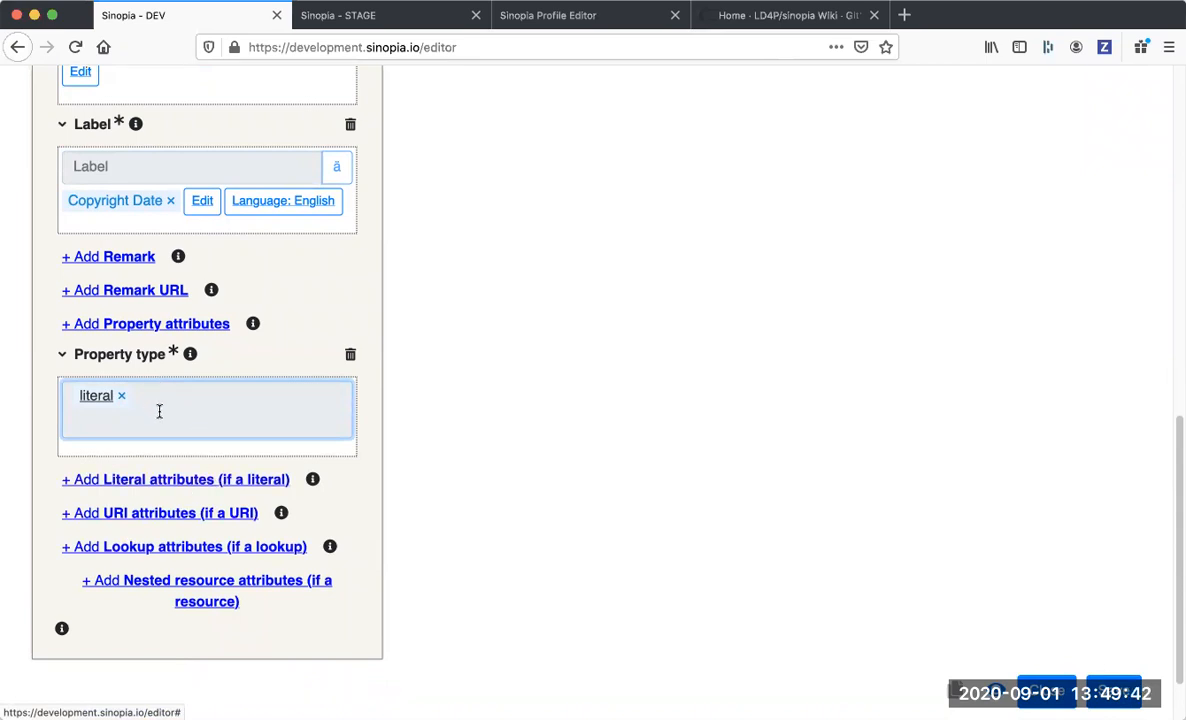
left_click(187, 480)
scroll(190, 470, "down", 1)
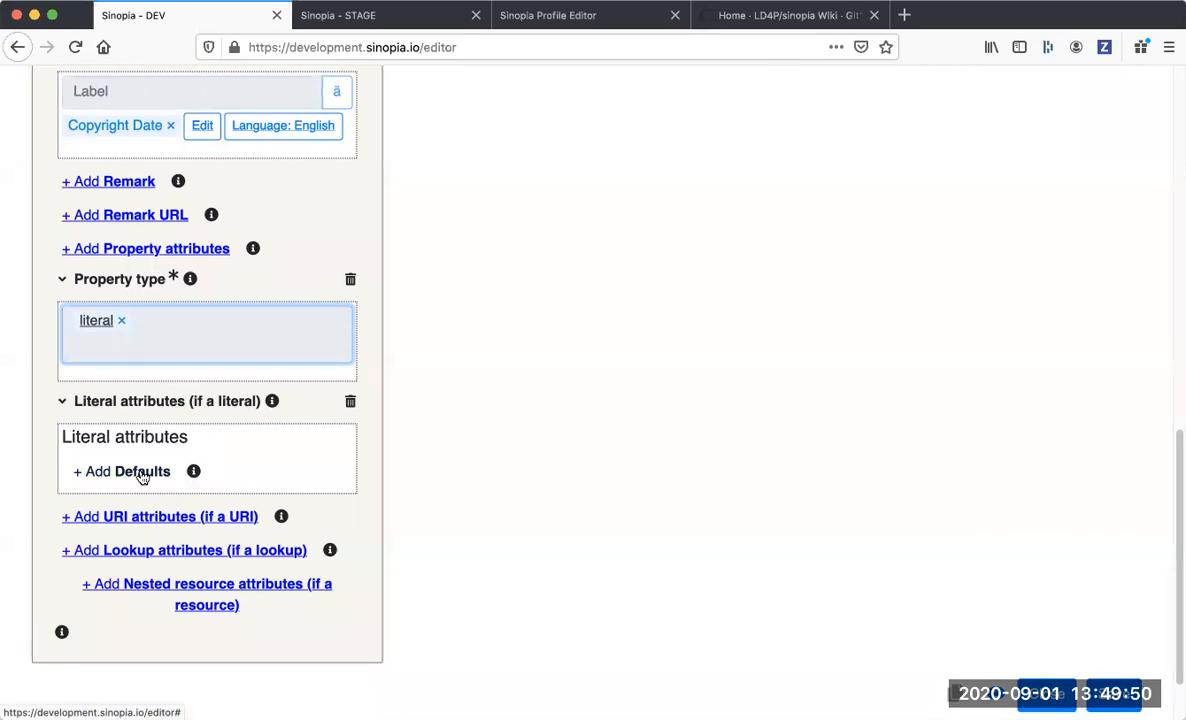
Add a remark reading "tool tip help" to the Copyright Date property template.
scroll(140, 476, "up", 3)
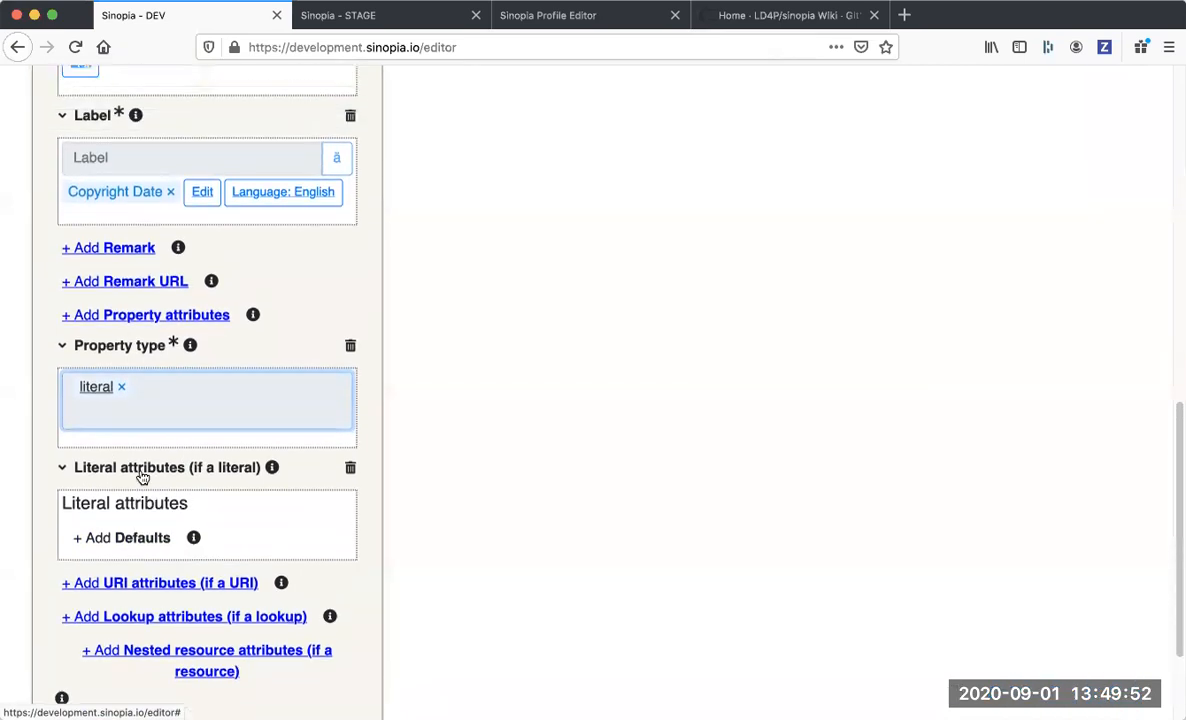
left_click(130, 340)
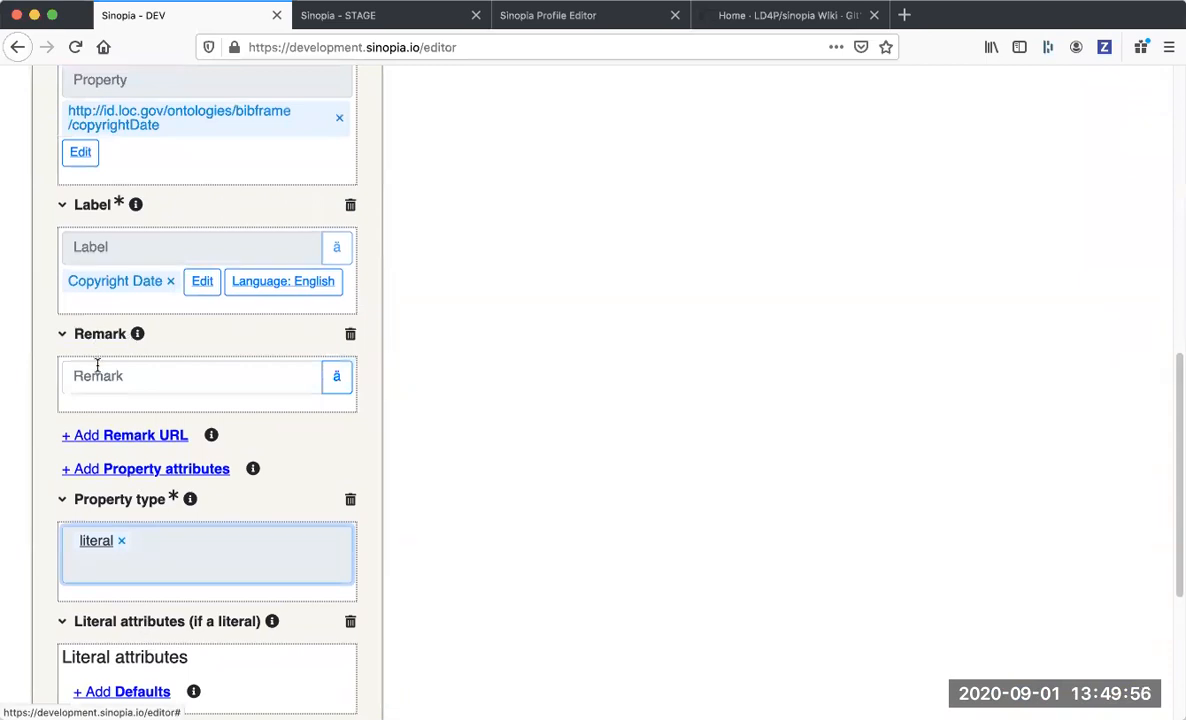
left_click(99, 375)
type("t")
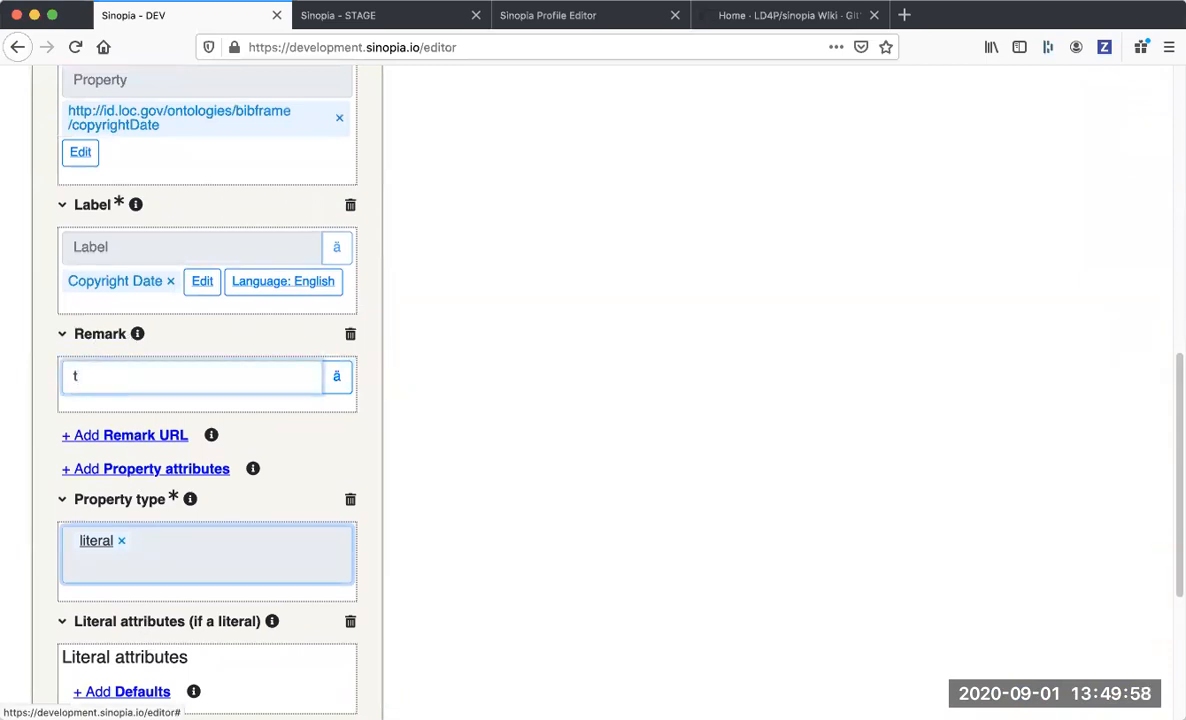
type("ool ip help")
key("BackSpace")
key("BackSpace")
key("BackSpace")
key("BackSpace")
type("help")
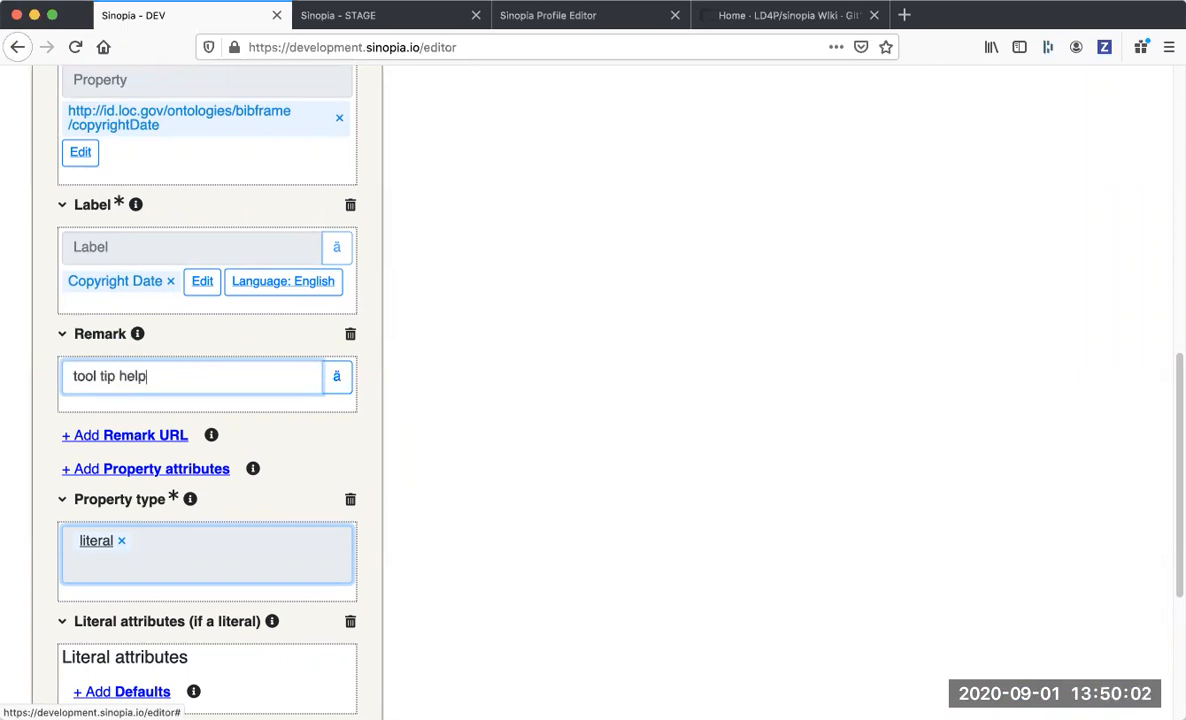
key("Return")
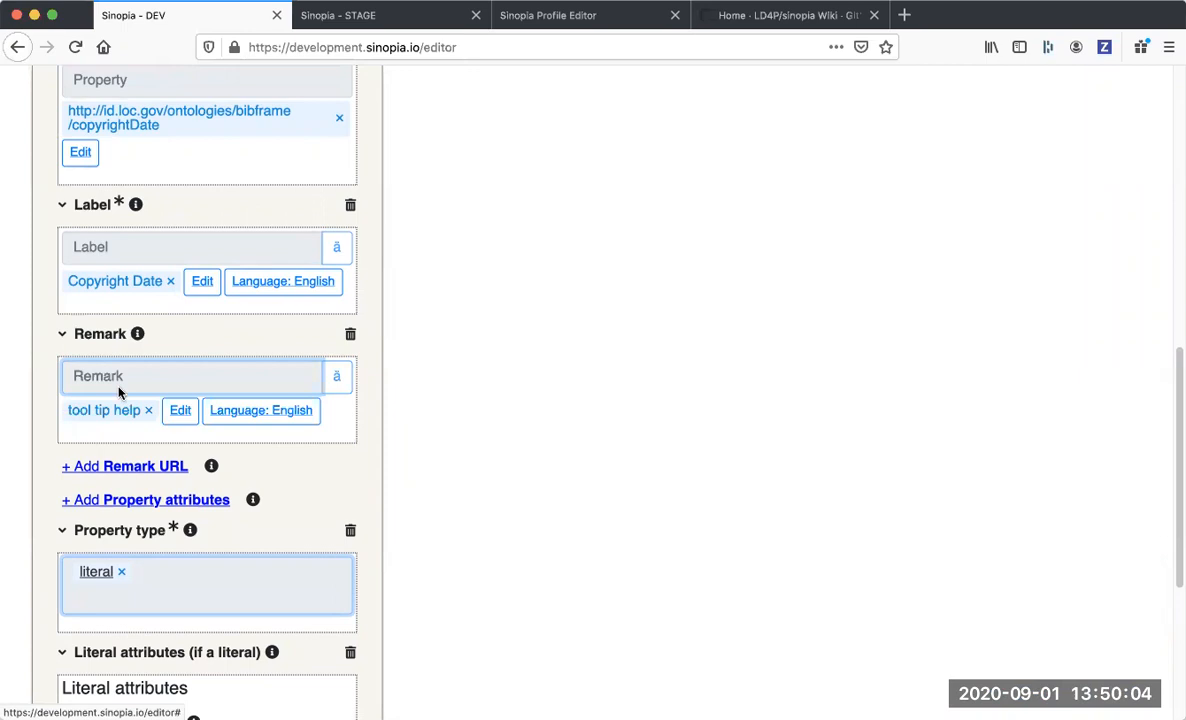
Save the resource template to the Cornell University group.
scroll(118, 392, "down", 5)
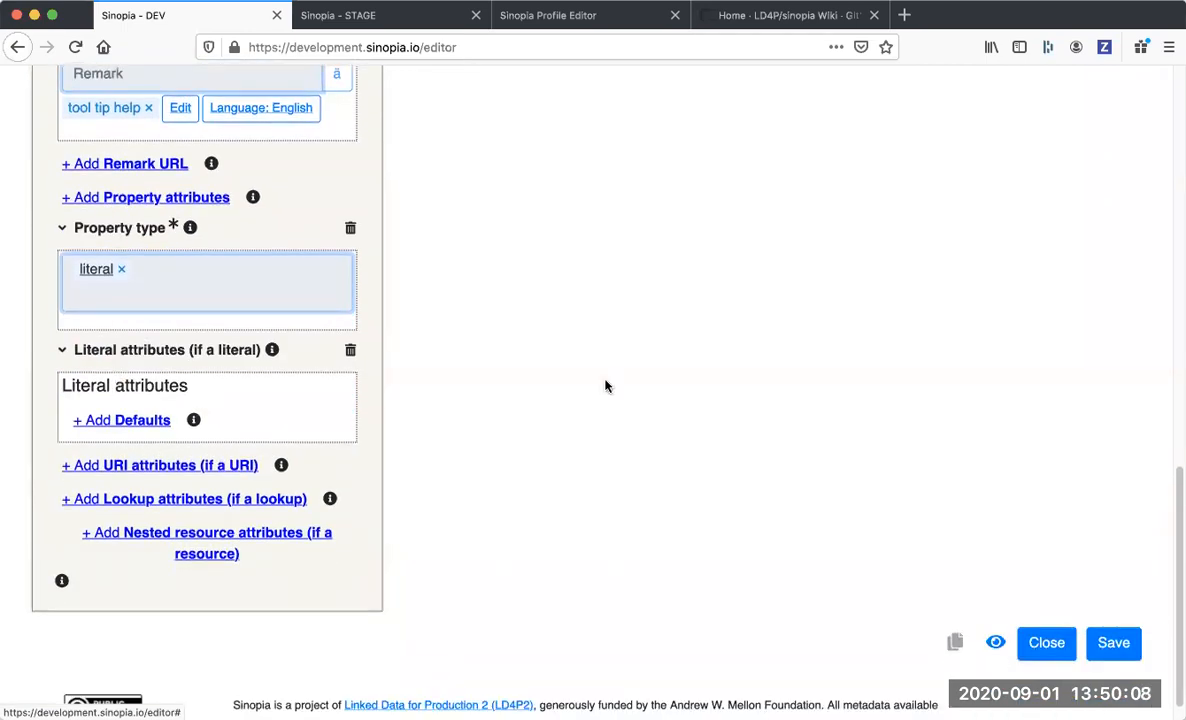
scroll(606, 386, "down", 1)
left_click(1119, 624)
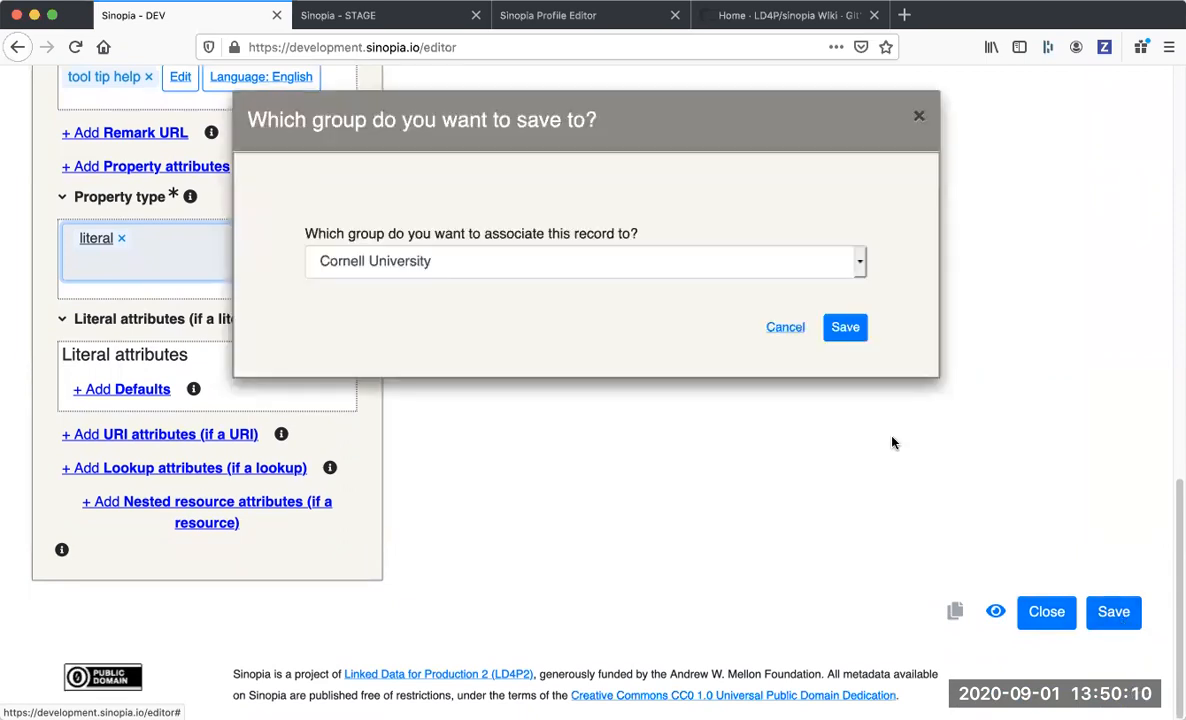
left_click(843, 323)
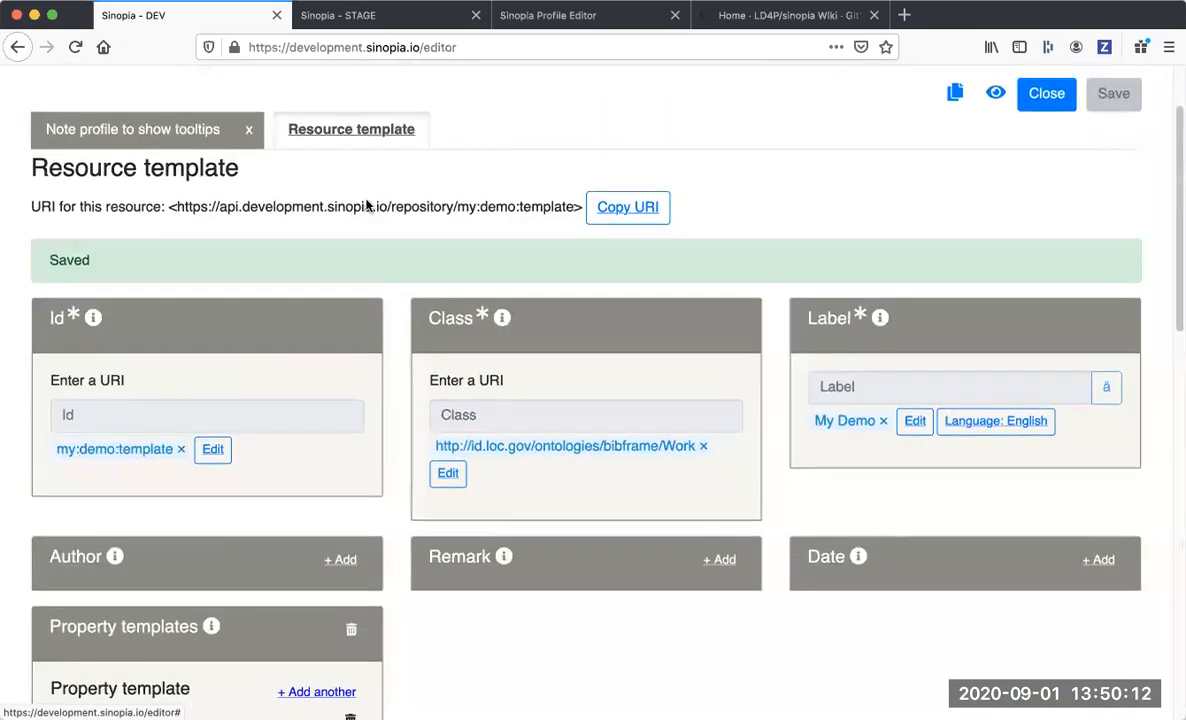
Search the resource templates for "my demo" and open a new resource from the My Demo template.
scroll(255, 162, "up", 3)
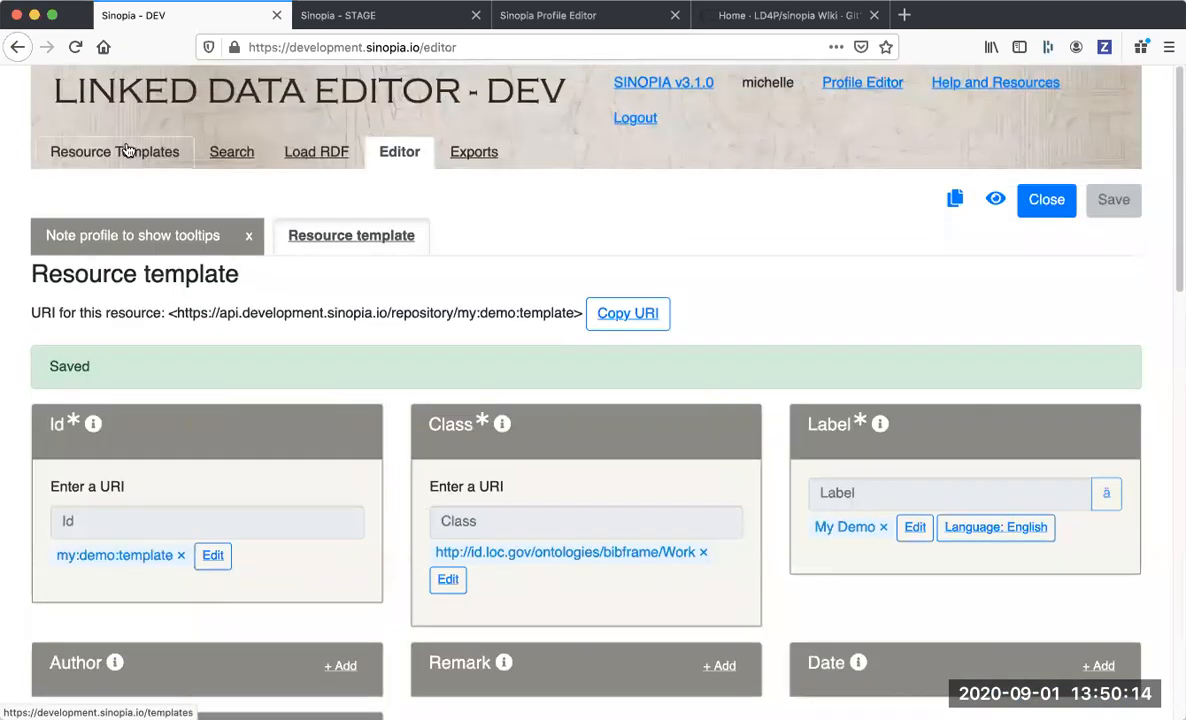
left_click(128, 150)
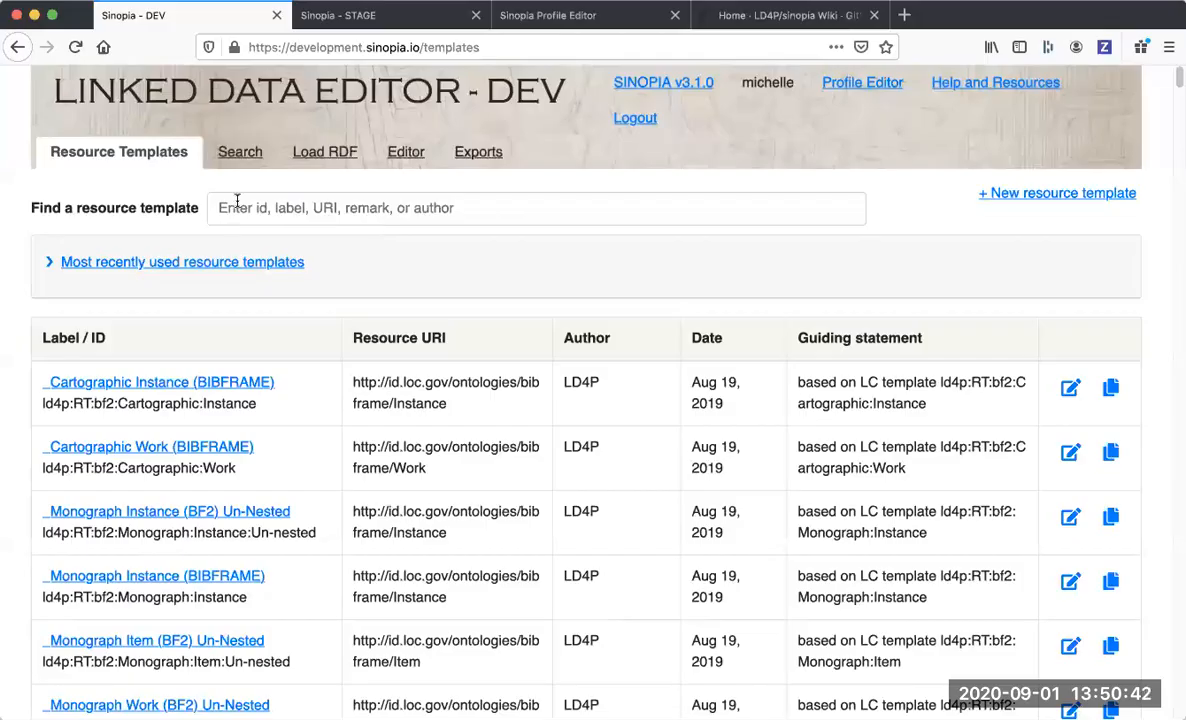
left_click(251, 208)
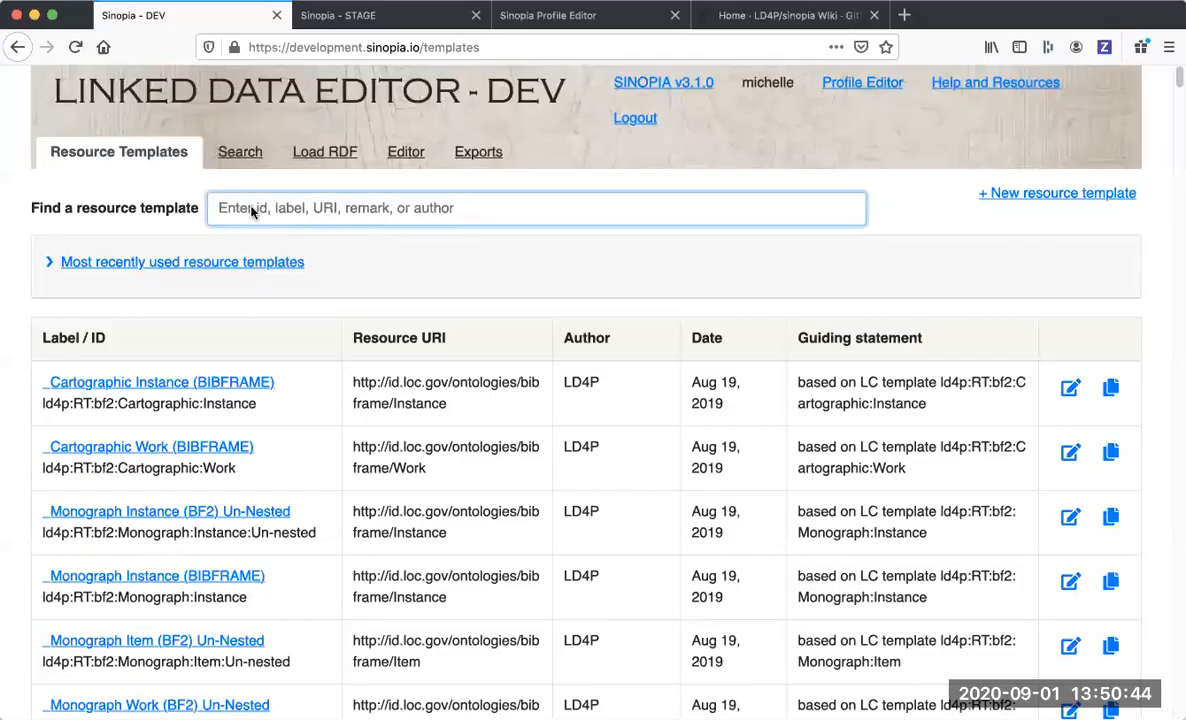
type("my demo")
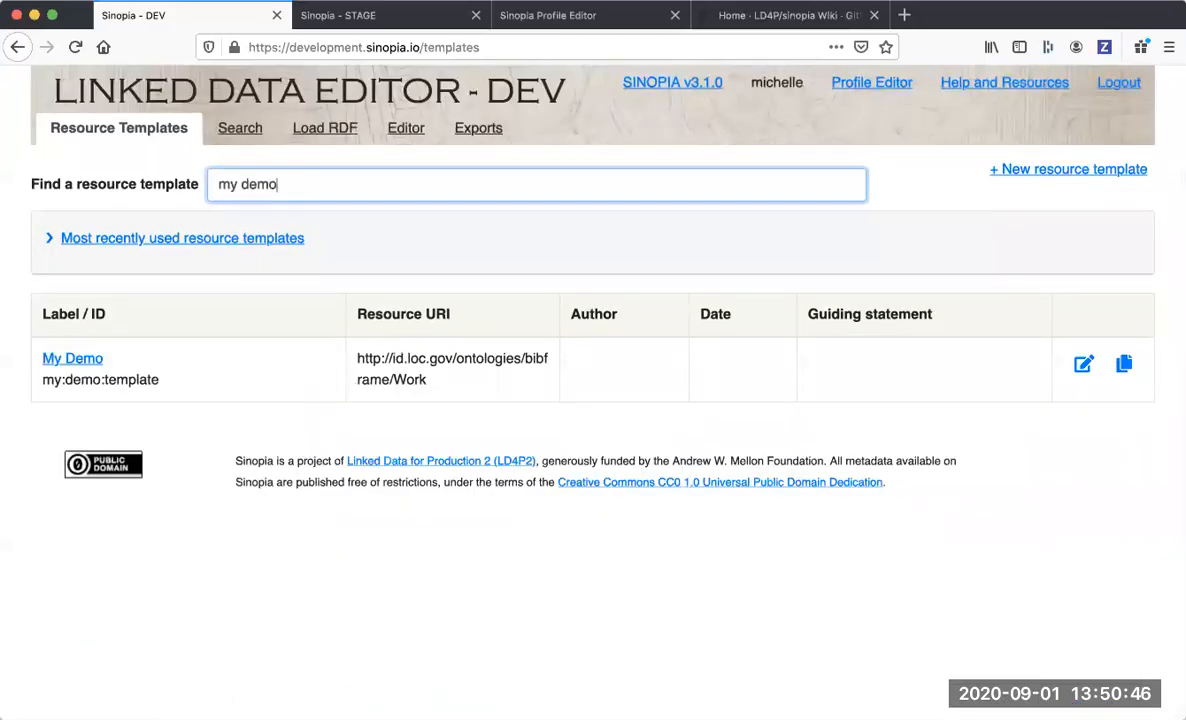
left_click(72, 360)
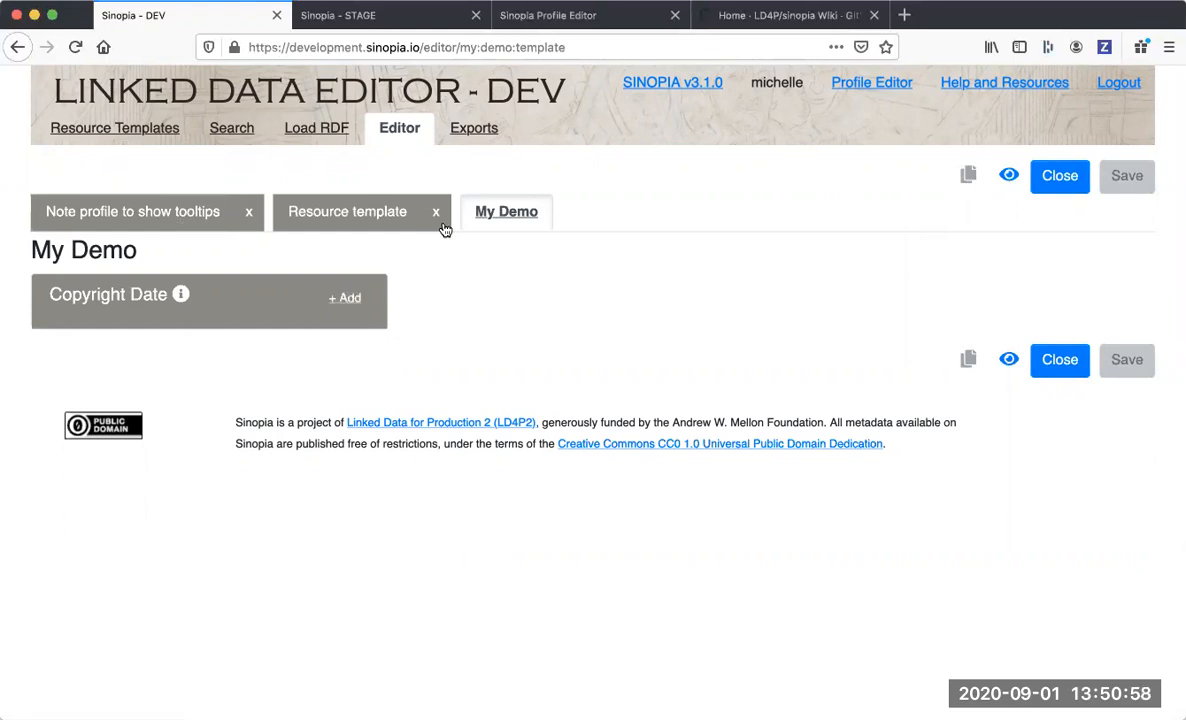
Close the My Demo resource and the "Note profile to show tooltips" resource.
left_click(1057, 360)
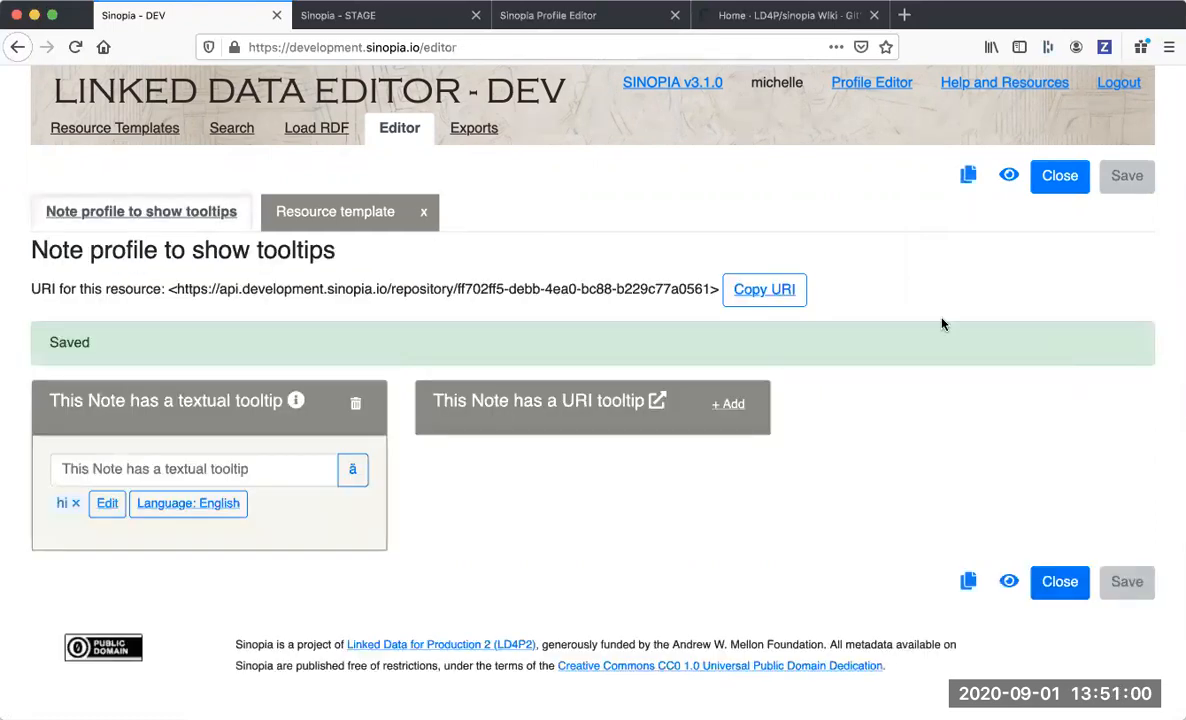
left_click(1058, 580)
Find the "my demo" resource template again and open it for editing.
left_click(180, 155)
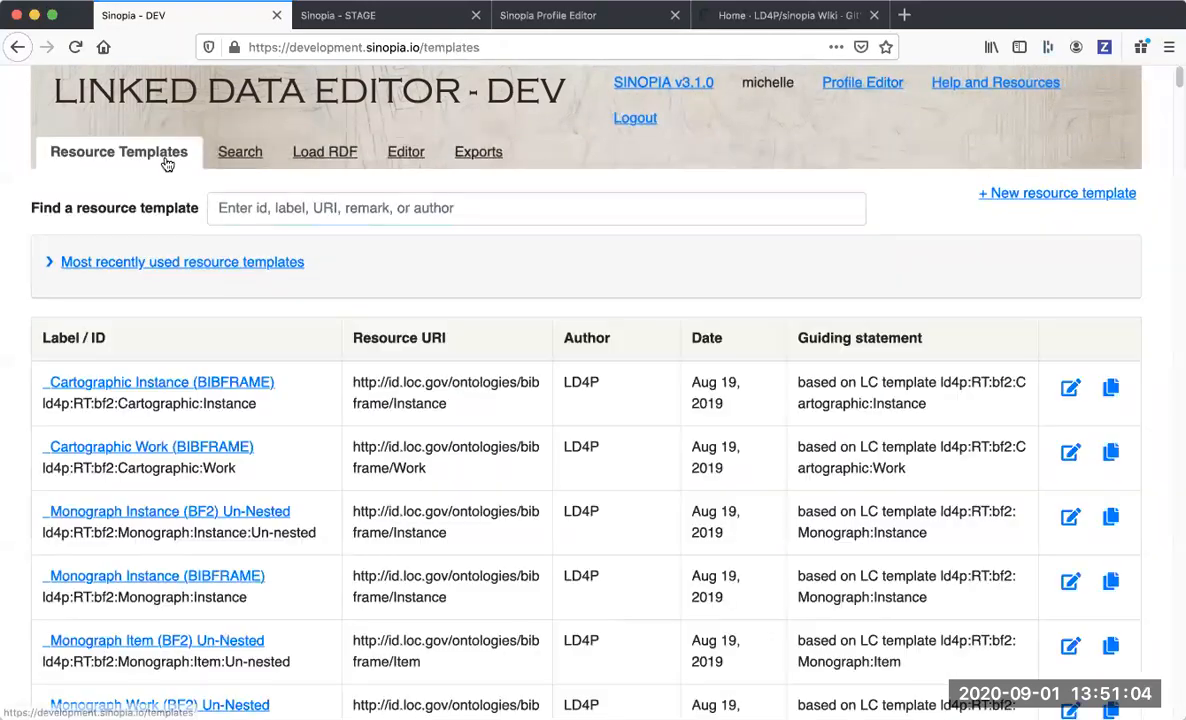
left_click(300, 220)
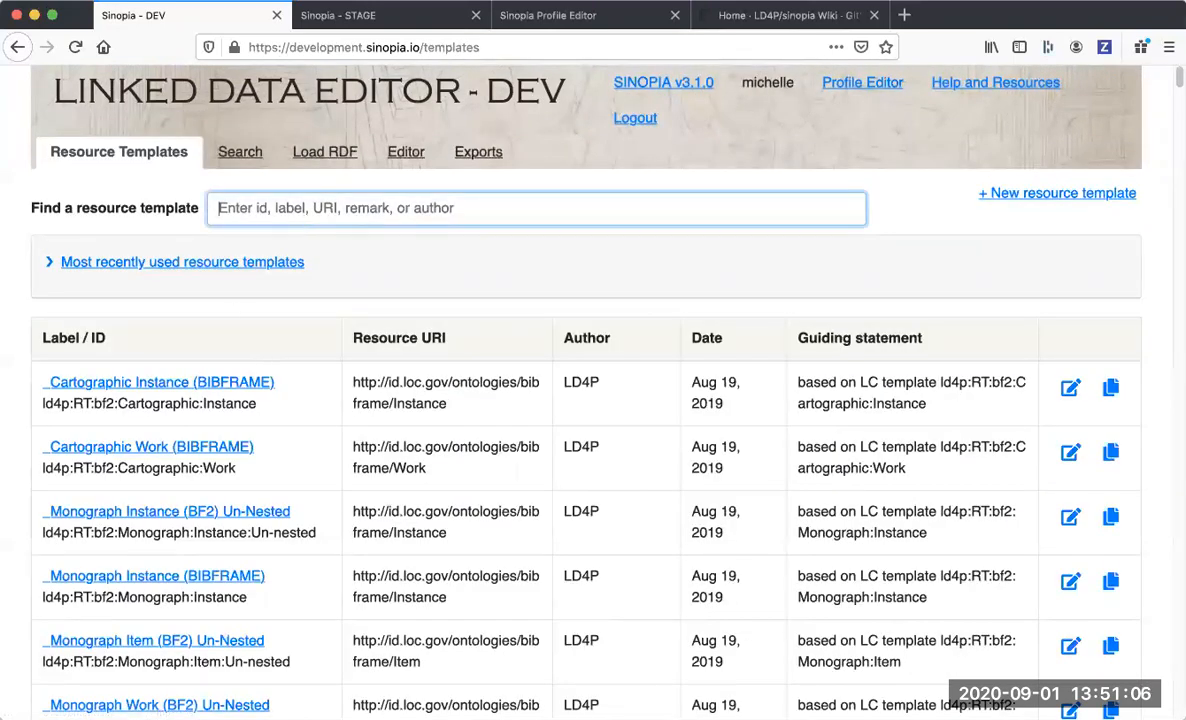
type("my demo")
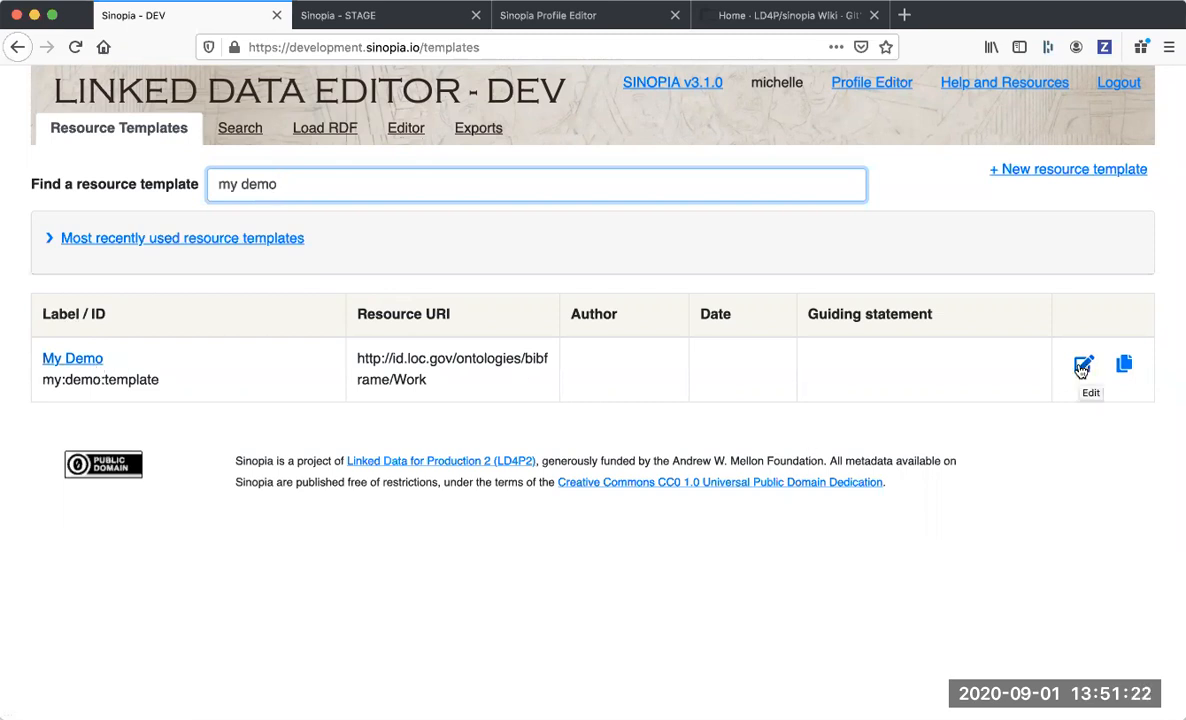
left_click(1081, 368)
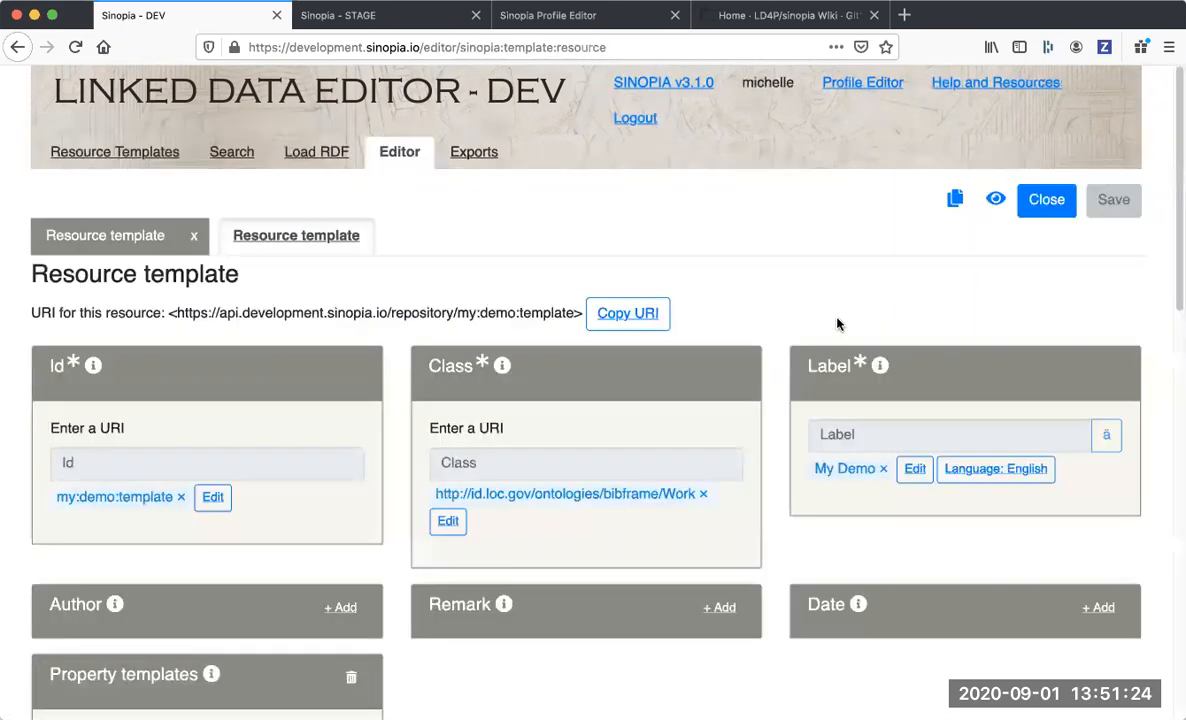
Add another property template to the My Demo resource template.
scroll(737, 390, "down", 10)
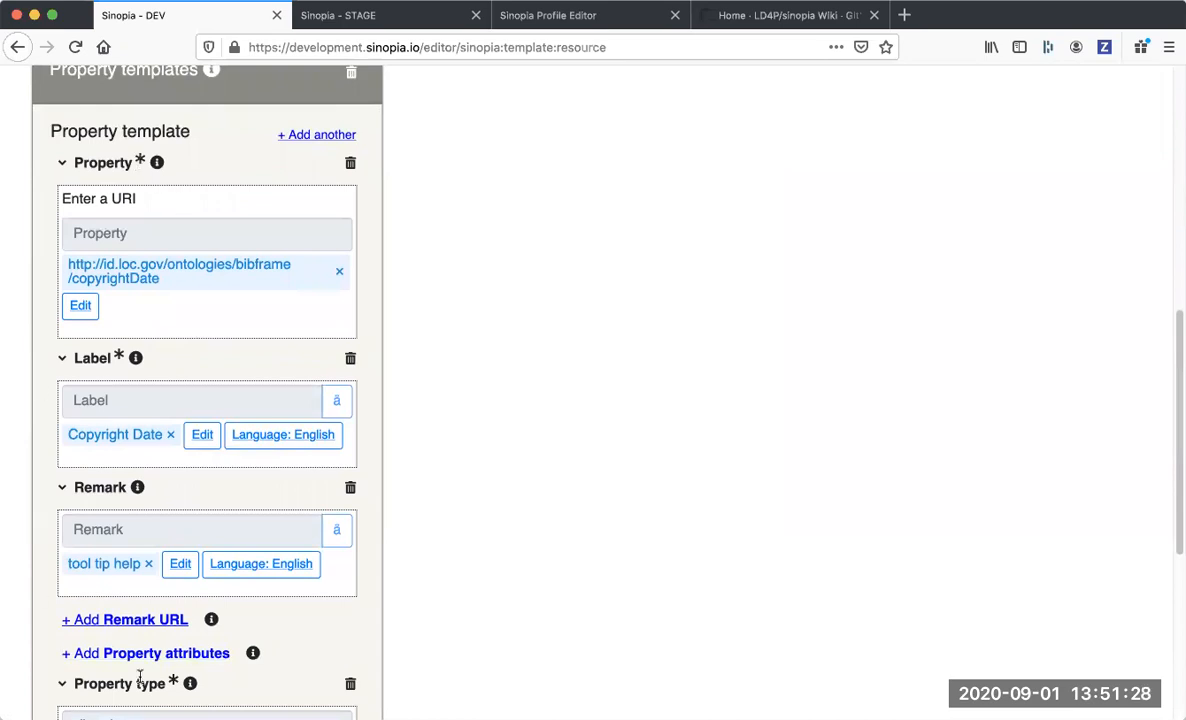
scroll(228, 570, "down", 4)
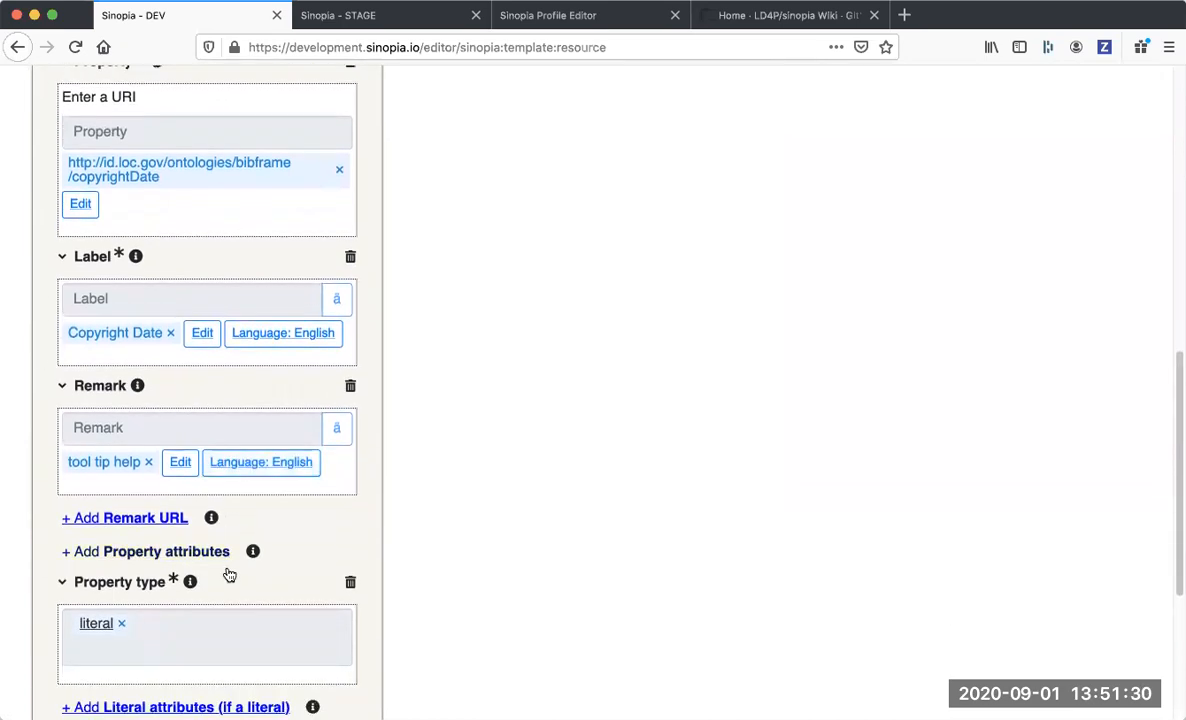
scroll(227, 568, "down", 4)
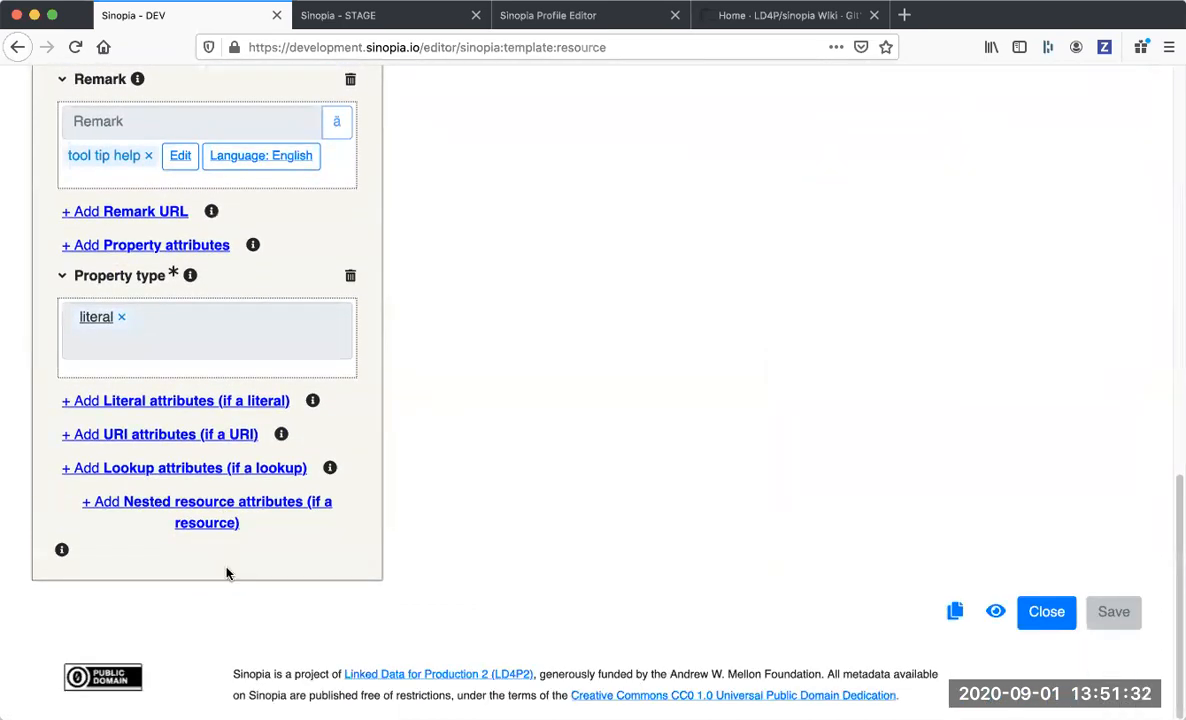
scroll(227, 572, "up", 10)
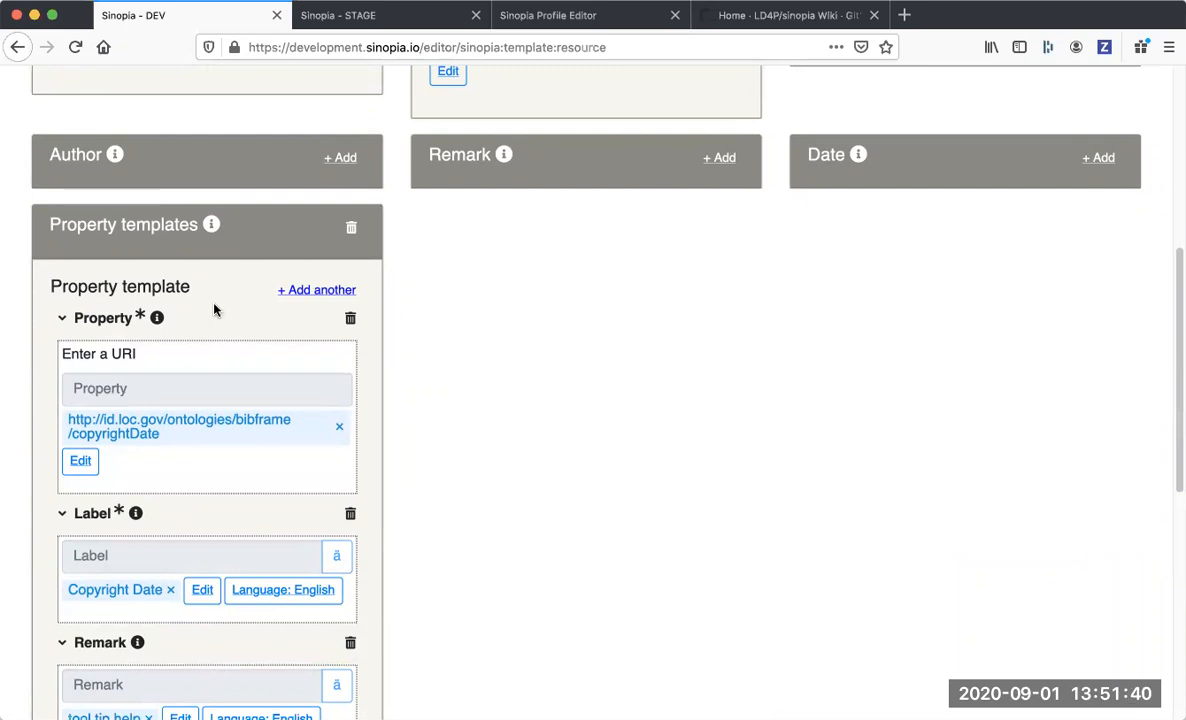
left_click(319, 292)
scroll(319, 292, "down", 10)
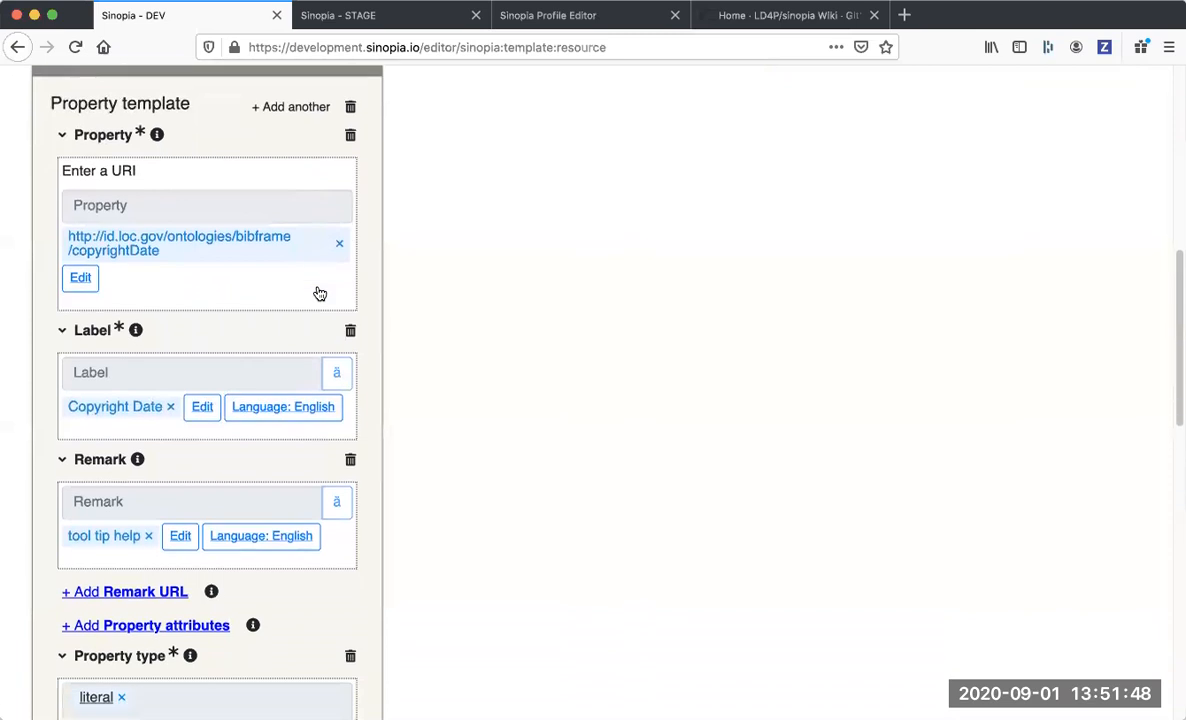
scroll(319, 292, "down", 9)
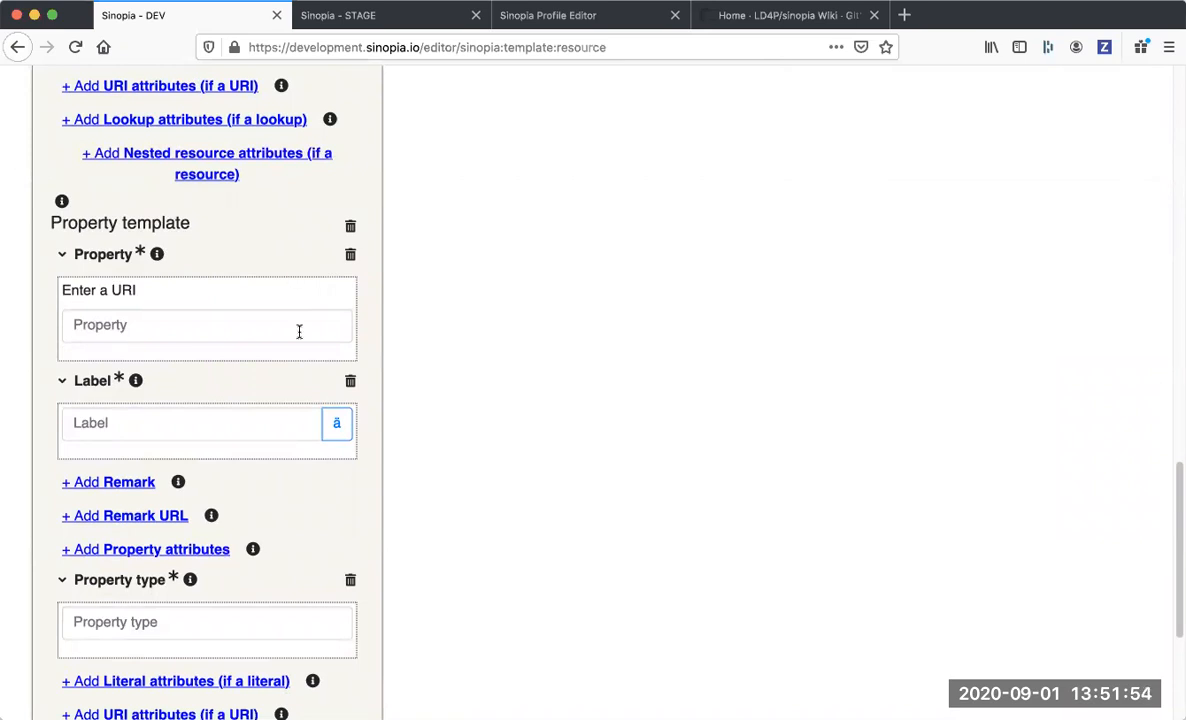
scroll(299, 331, "up", 1)
scroll(299, 331, "down", 1)
scroll(299, 334, "down", 2)
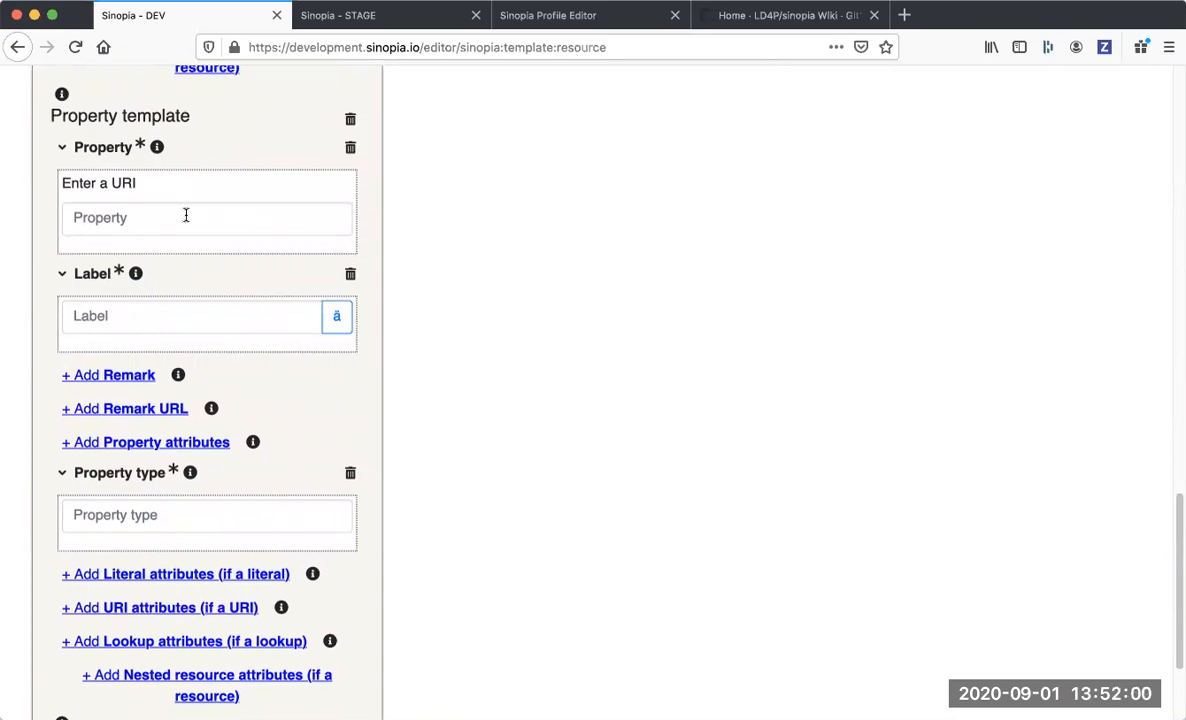
scroll(186, 215, "up", 2)
left_click(138, 340)
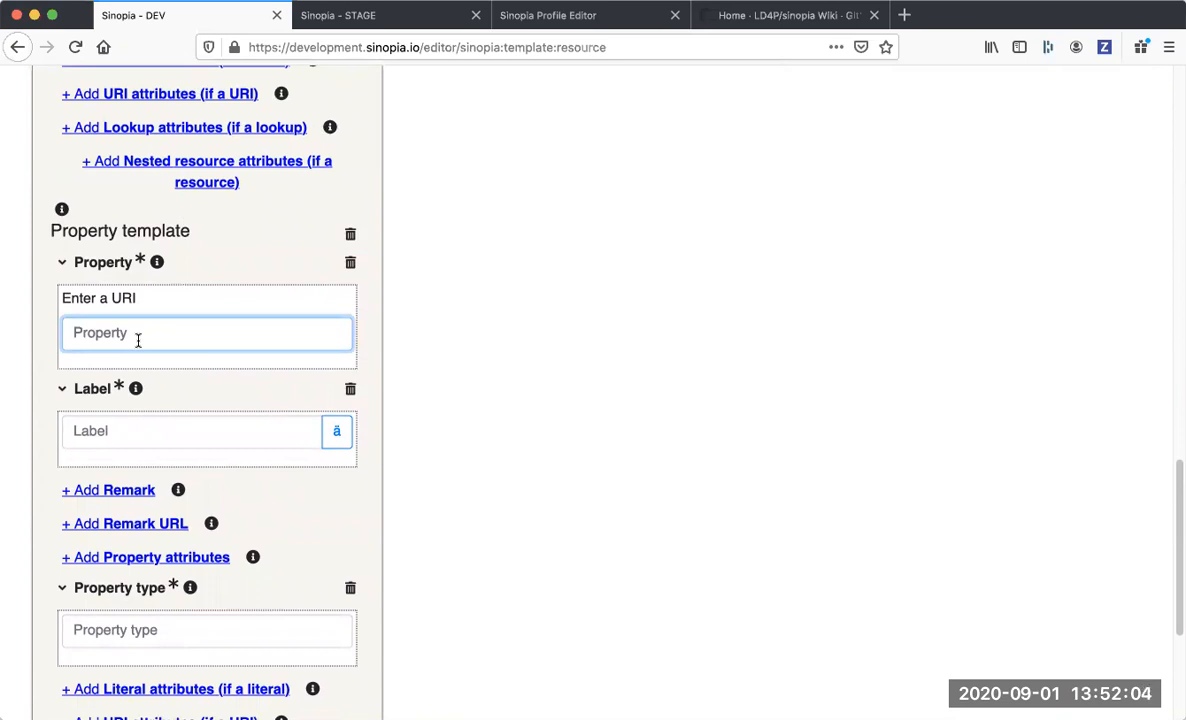
type("http://id.loc.gov/ontologives/bi")
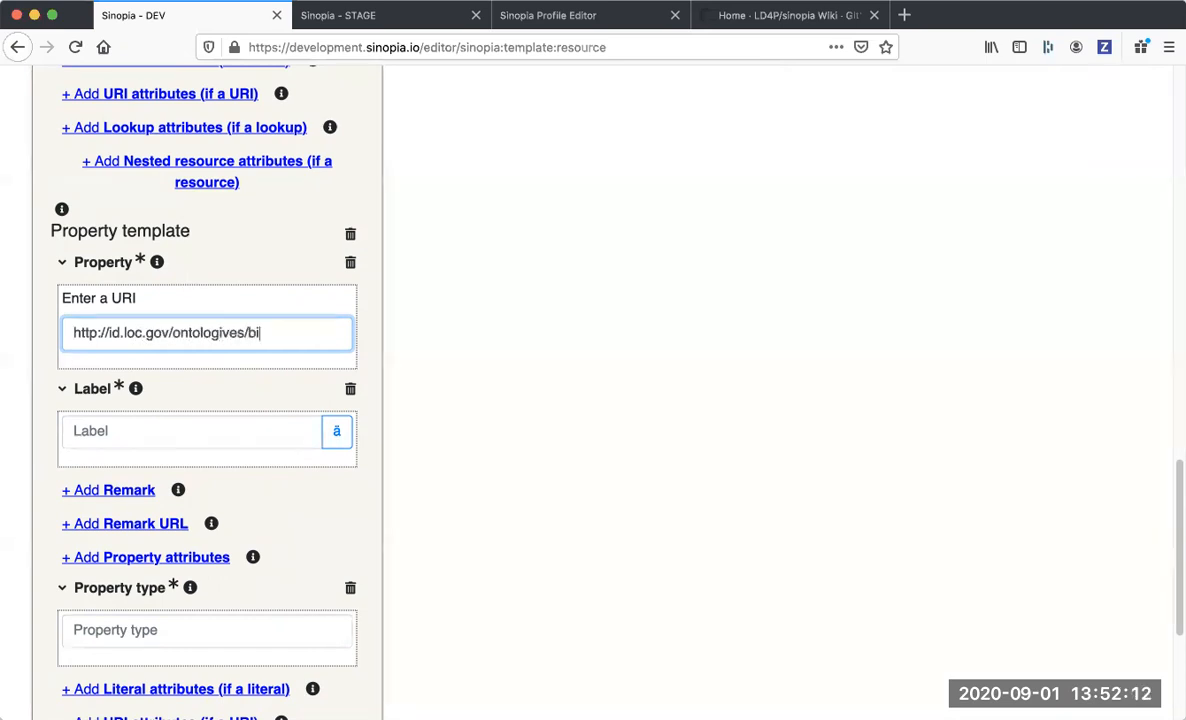
type("bfrma")
key("BackSpace")
key("BackSpace")
key("BackSpace")
key("BackSpace")
key("BackSpace")
key("BackSpace")
key("BackSpace")
key("BackSpace")
key("BackSpace")
key("BackSpace")
type("es/bibframe/subject")
key("Return")
Label the second property template "Subject".
scroll(78, 466, "down", 1)
left_click(79, 463)
type("Subject")
key("Return")
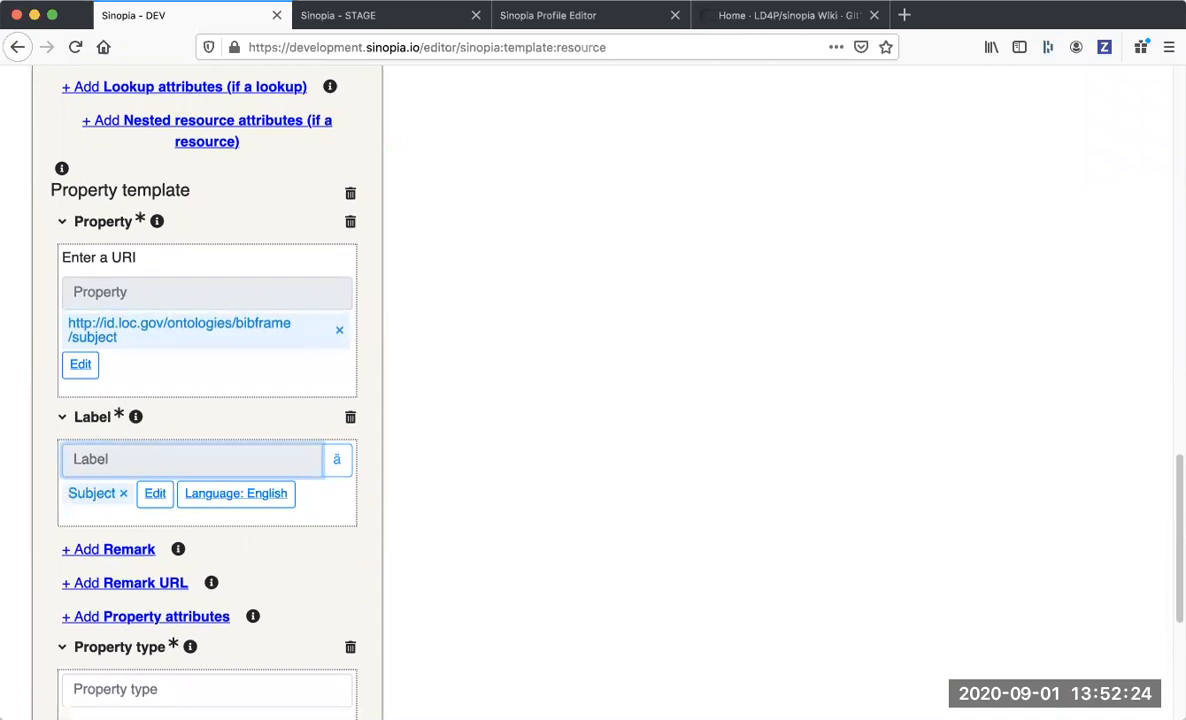
Set the Subject property type to uri or lookup and add the lookup attributes section.
scroll(66, 450, "down", 5)
left_click(113, 398)
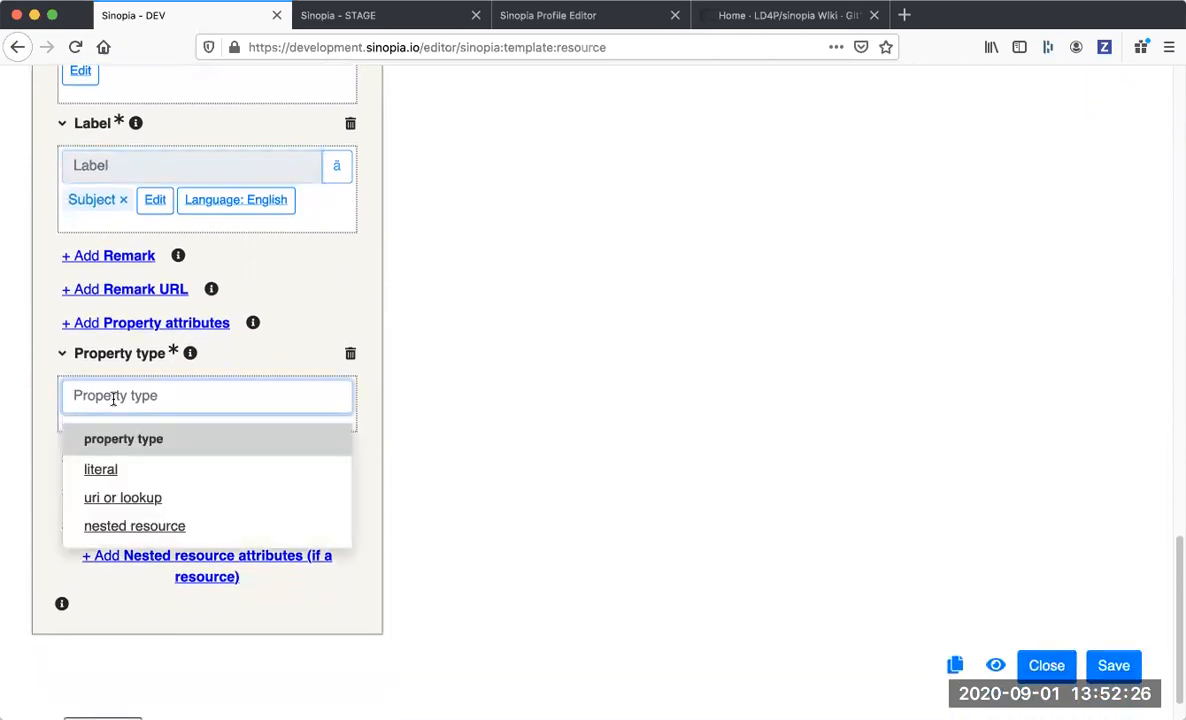
left_click(147, 497)
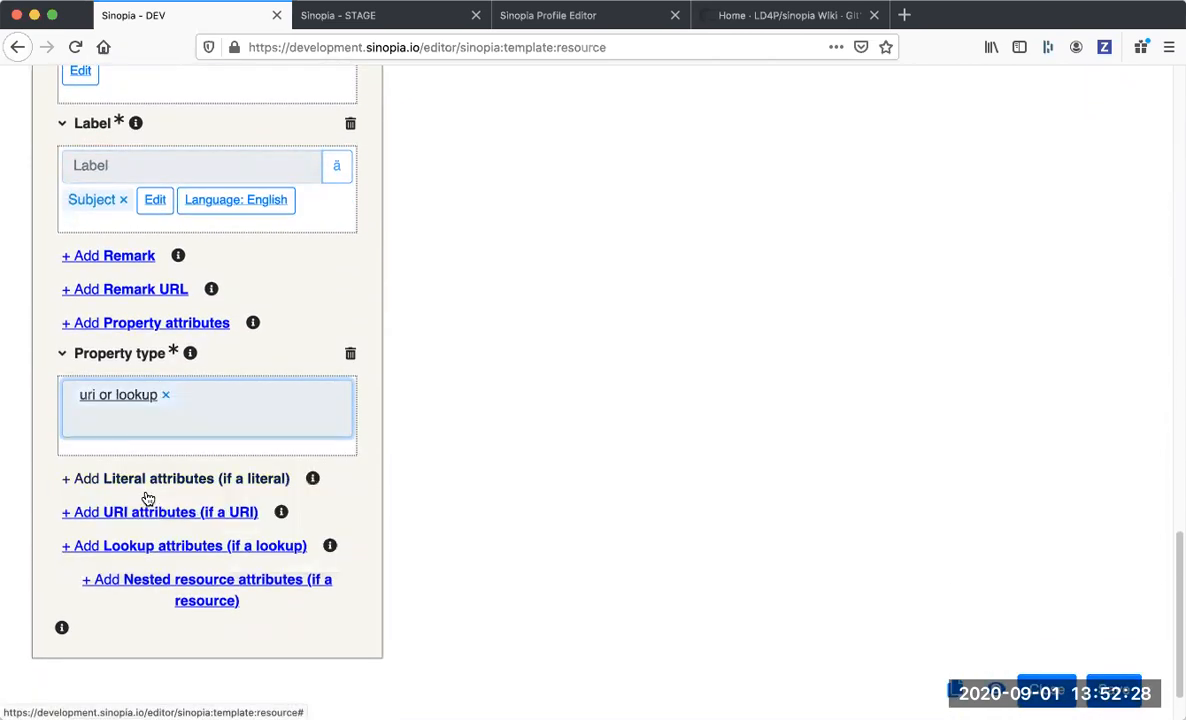
scroll(140, 495, "down", 2)
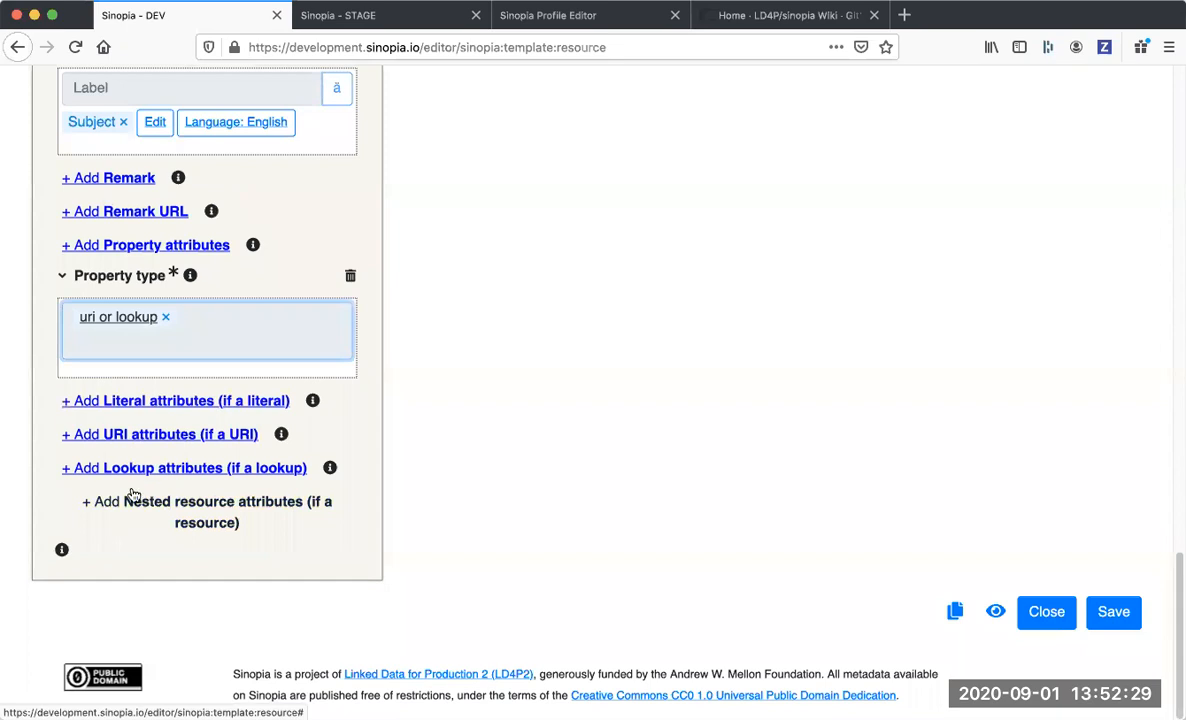
left_click(193, 467)
scroll(193, 467, "down", 5)
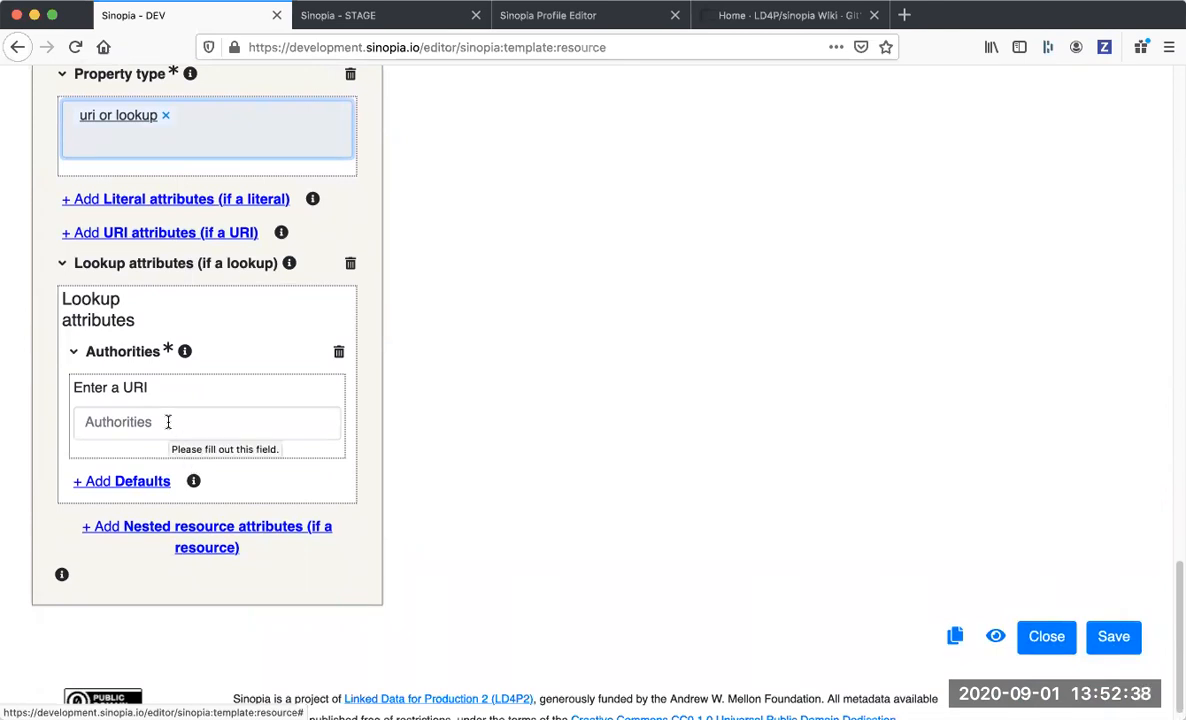
Enter urn:ld4p:qa:subjects as the authority in the Subject property's lookup attributes.
left_click(168, 422)
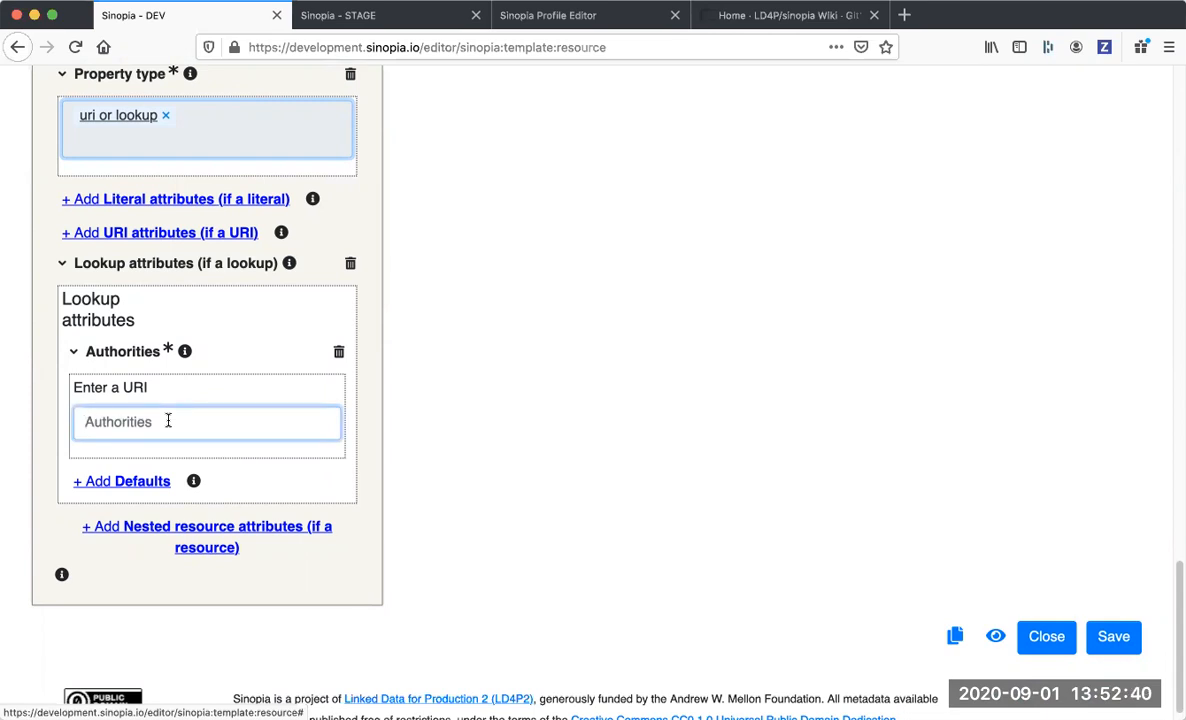
type("urn:ld4p:qa:subjects")
key("Return")
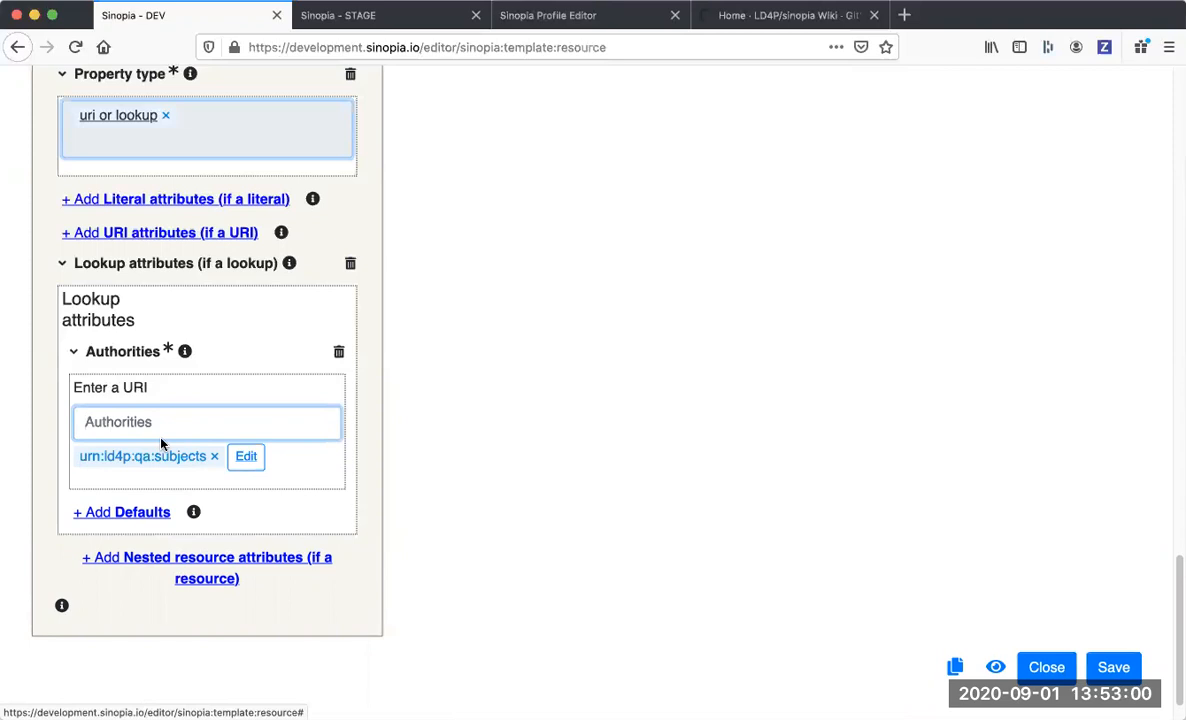
scroll(161, 442, "up", 1)
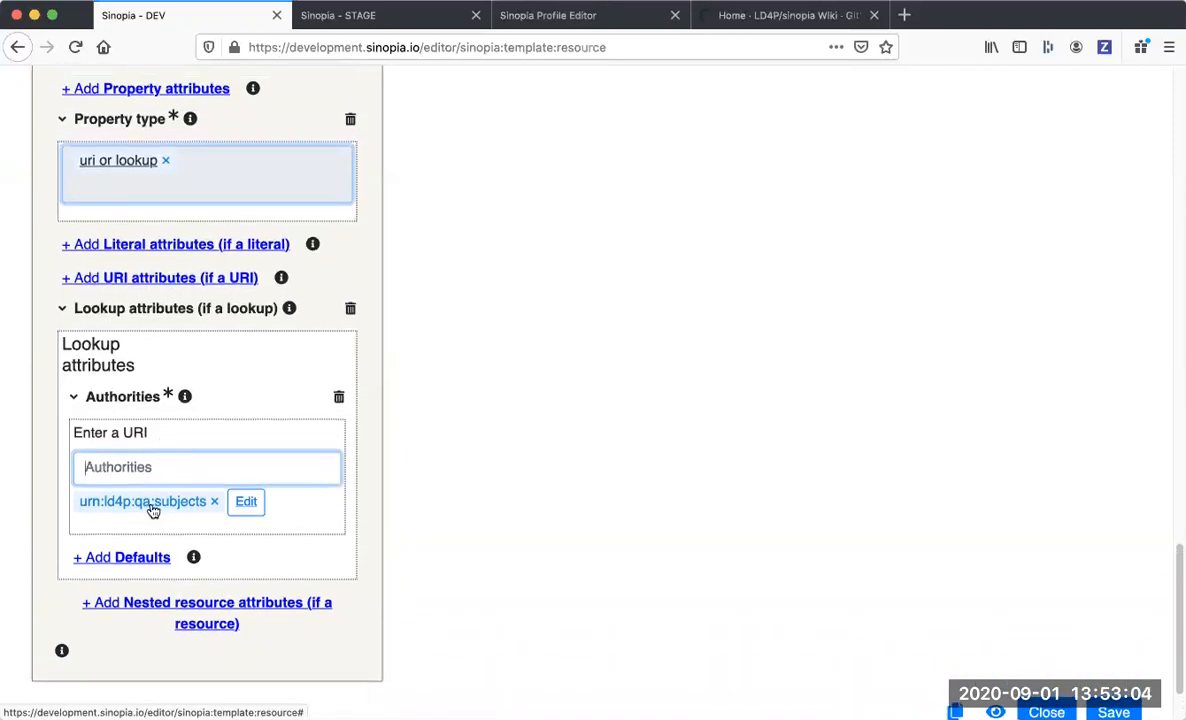
Add property attributes to the Subject property template and set them to ordered and repeatable.
scroll(168, 326, "up", 1)
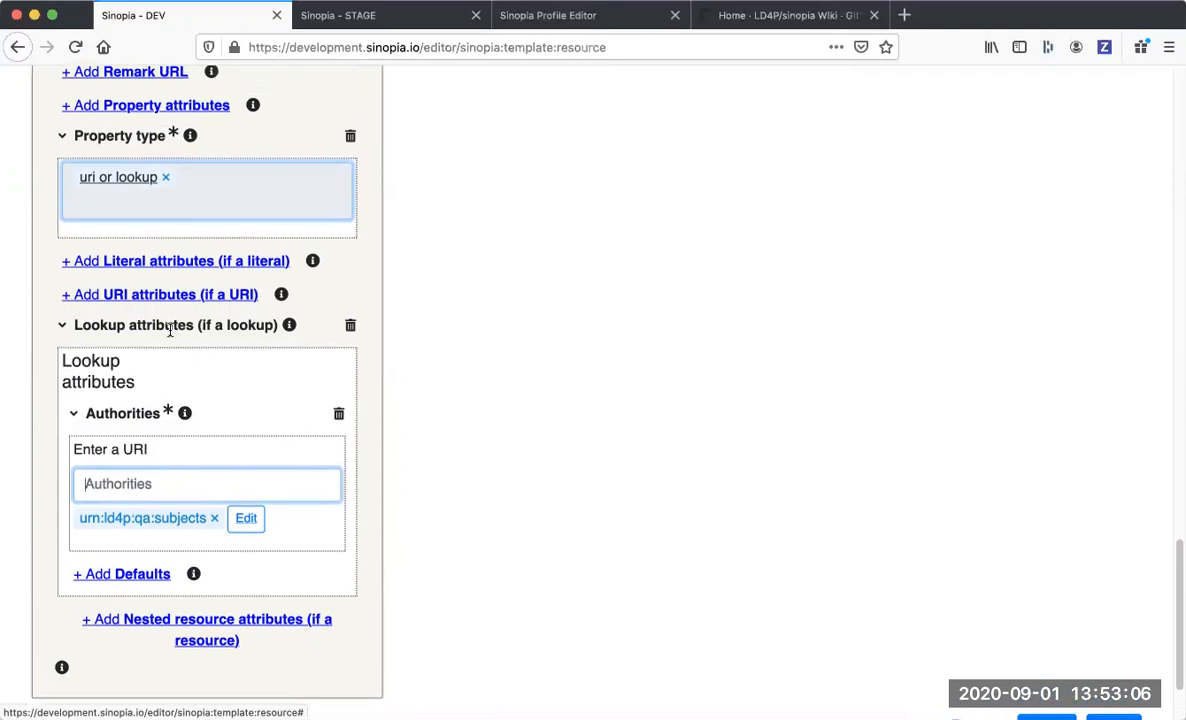
scroll(170, 328, "up", 3)
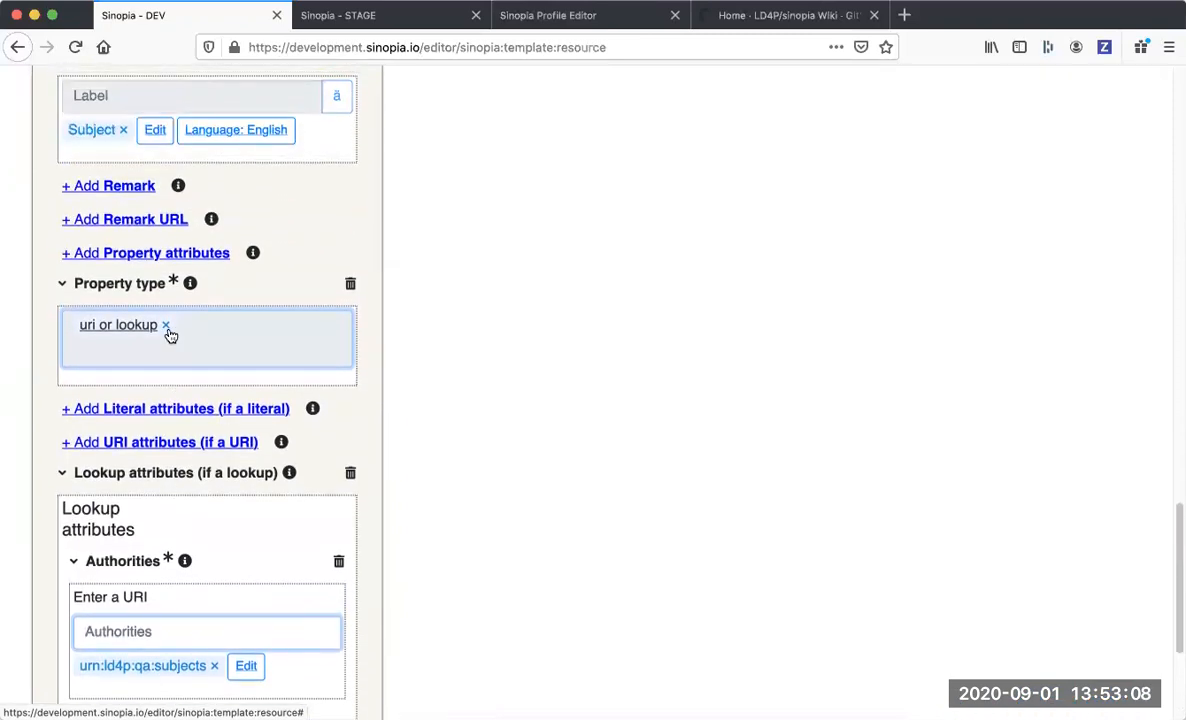
left_click(170, 254)
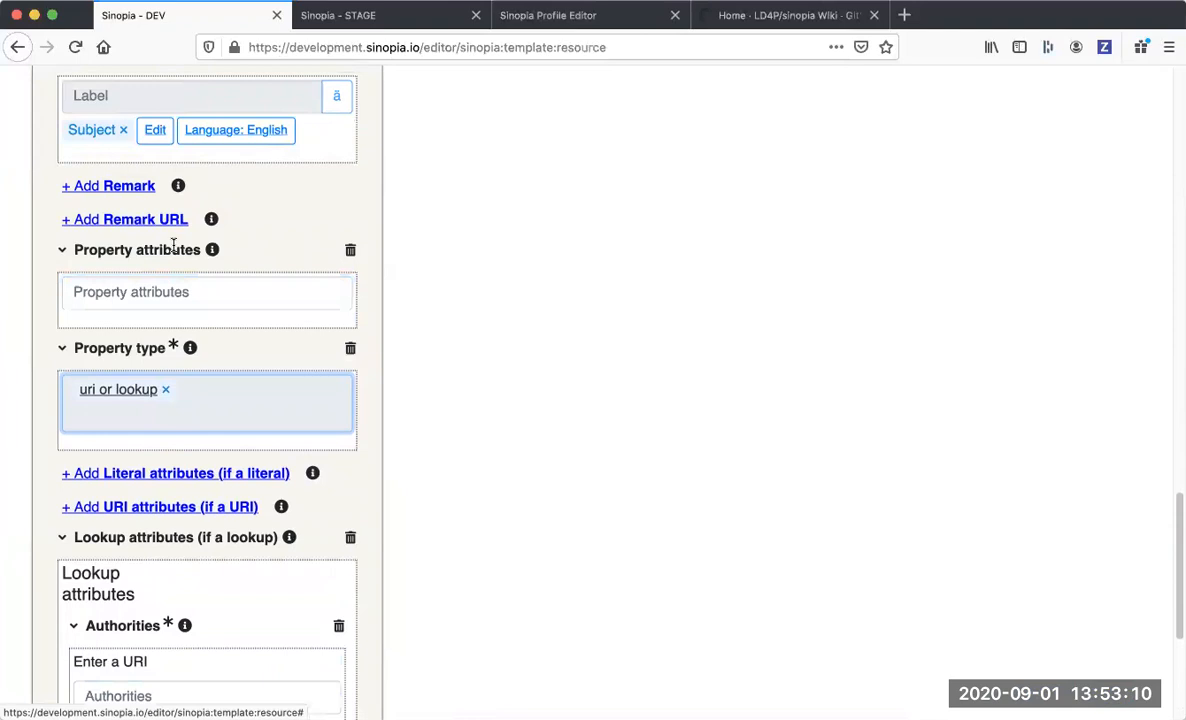
left_click(165, 298)
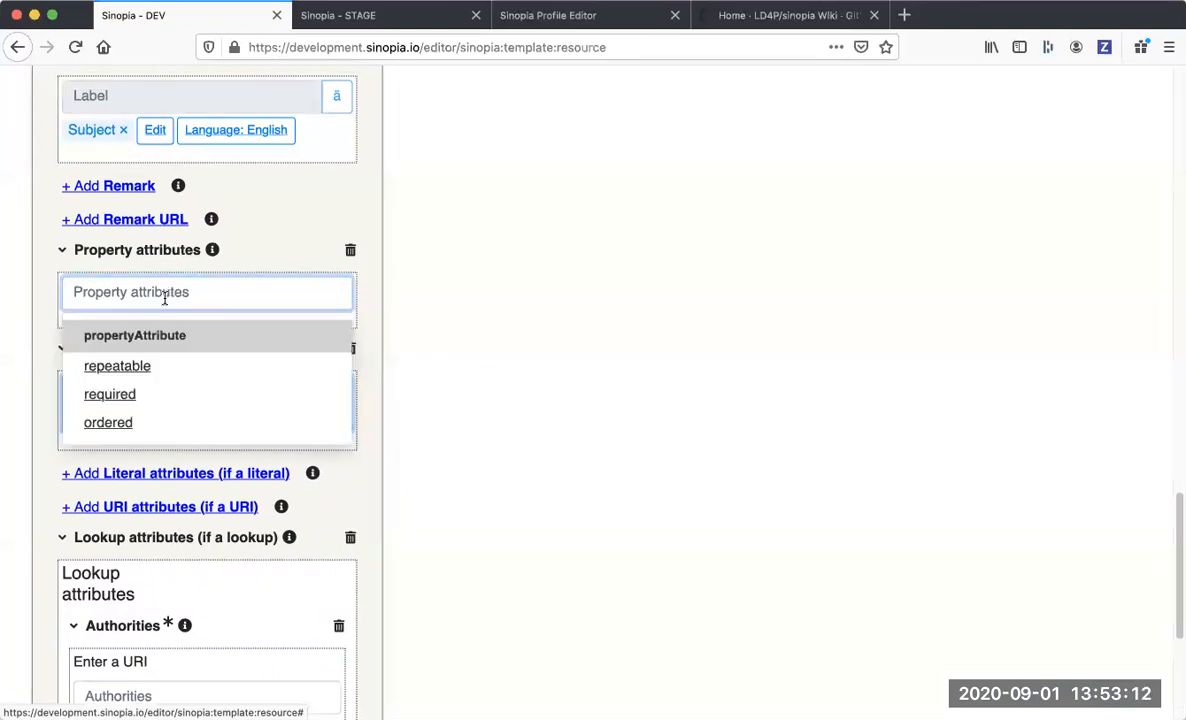
left_click(118, 423)
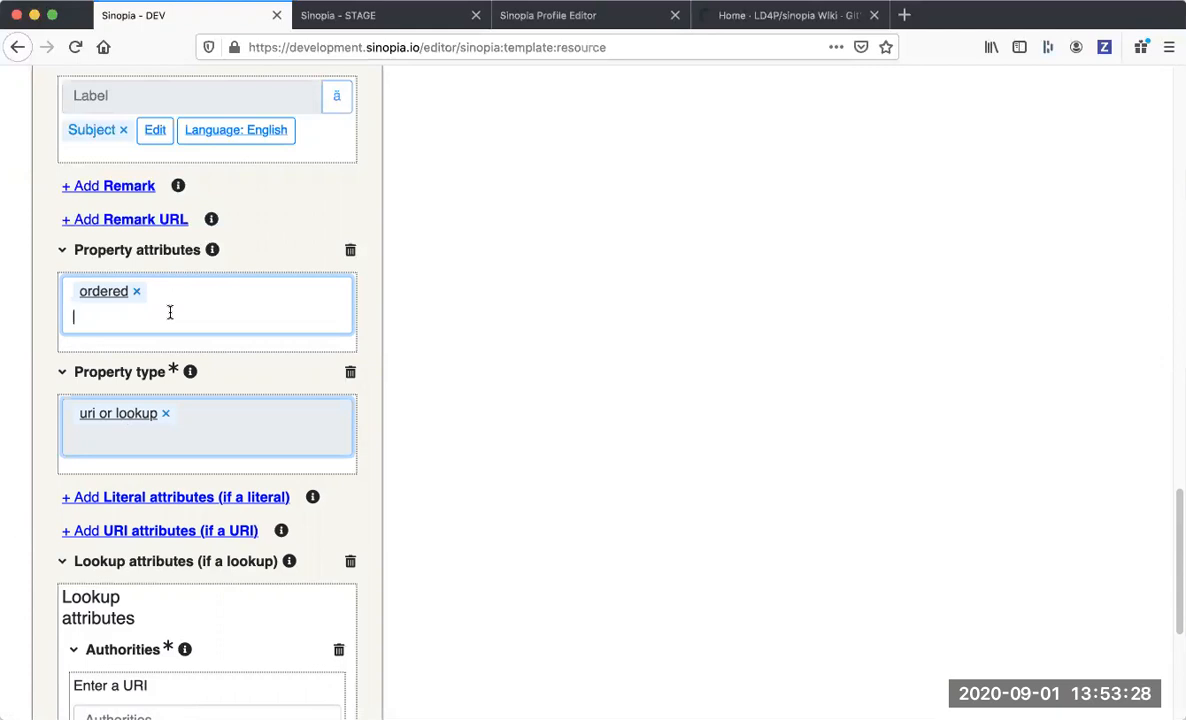
type("re")
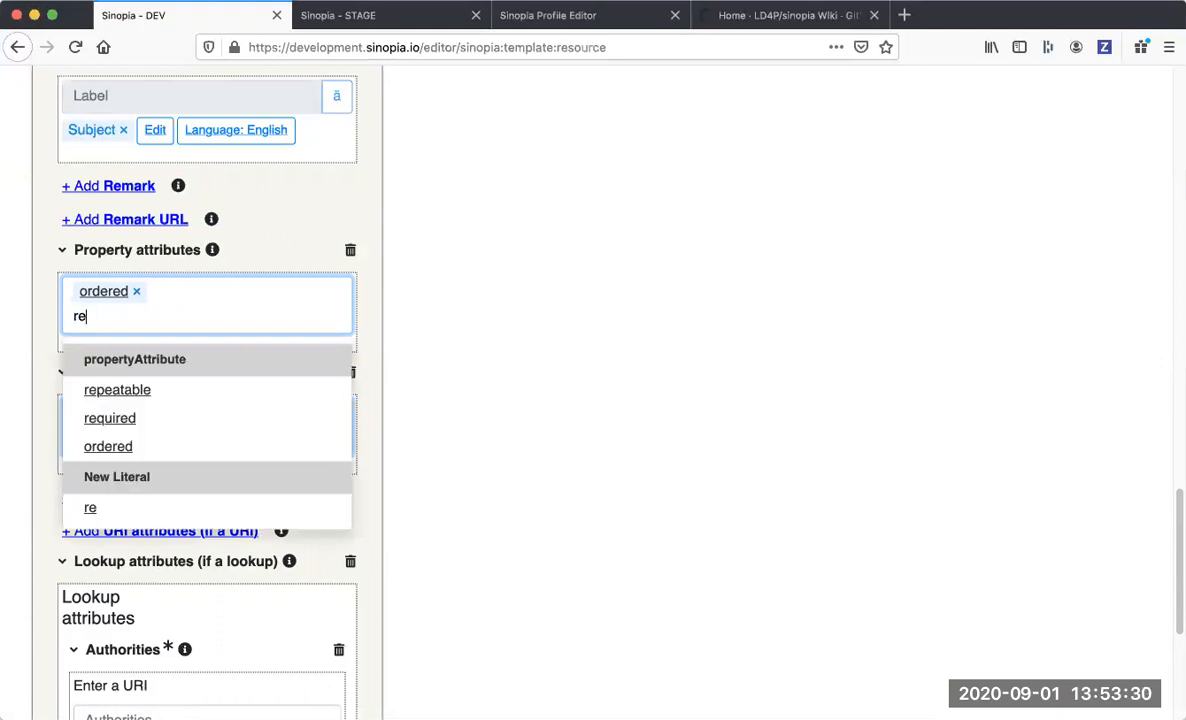
left_click(138, 392)
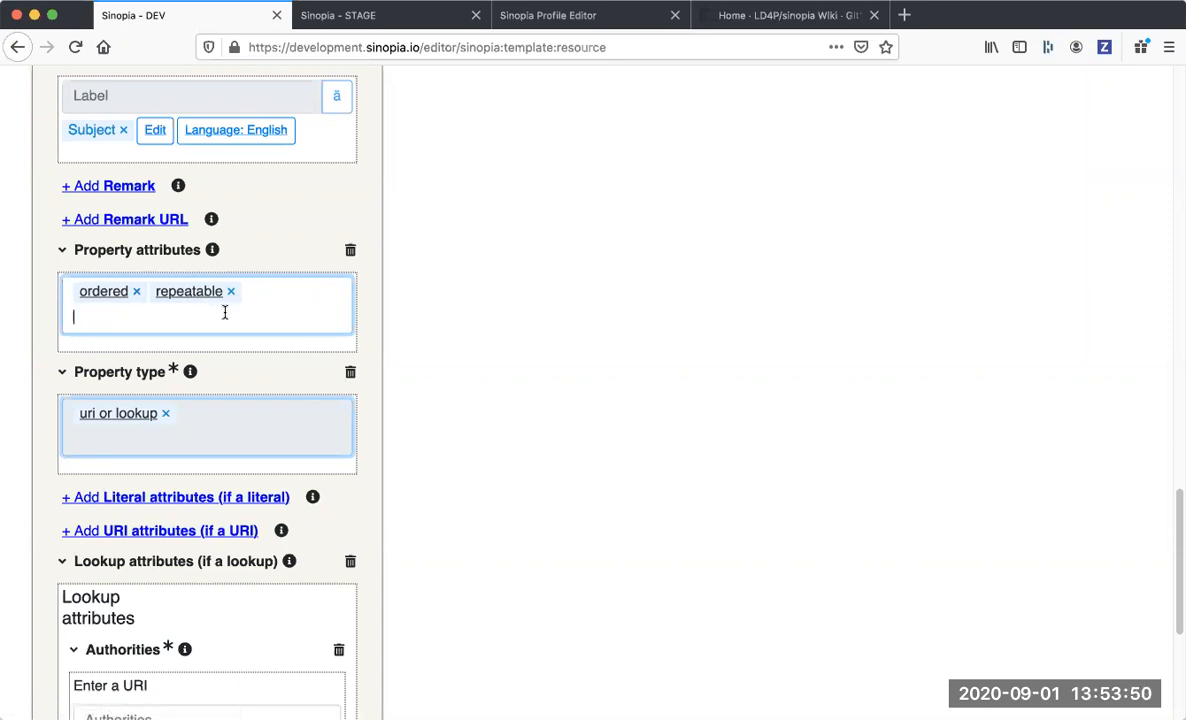
Save the resource template with the completed Subject property.
scroll(222, 311, "down", 1)
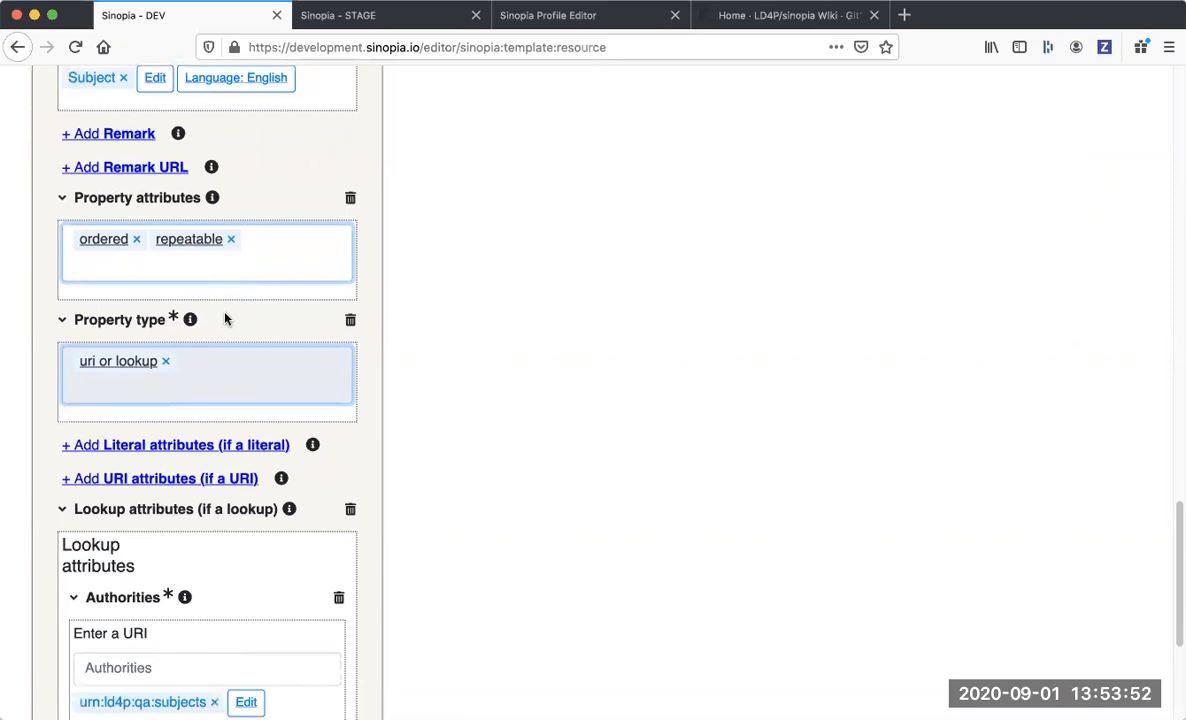
scroll(225, 318, "down", 5)
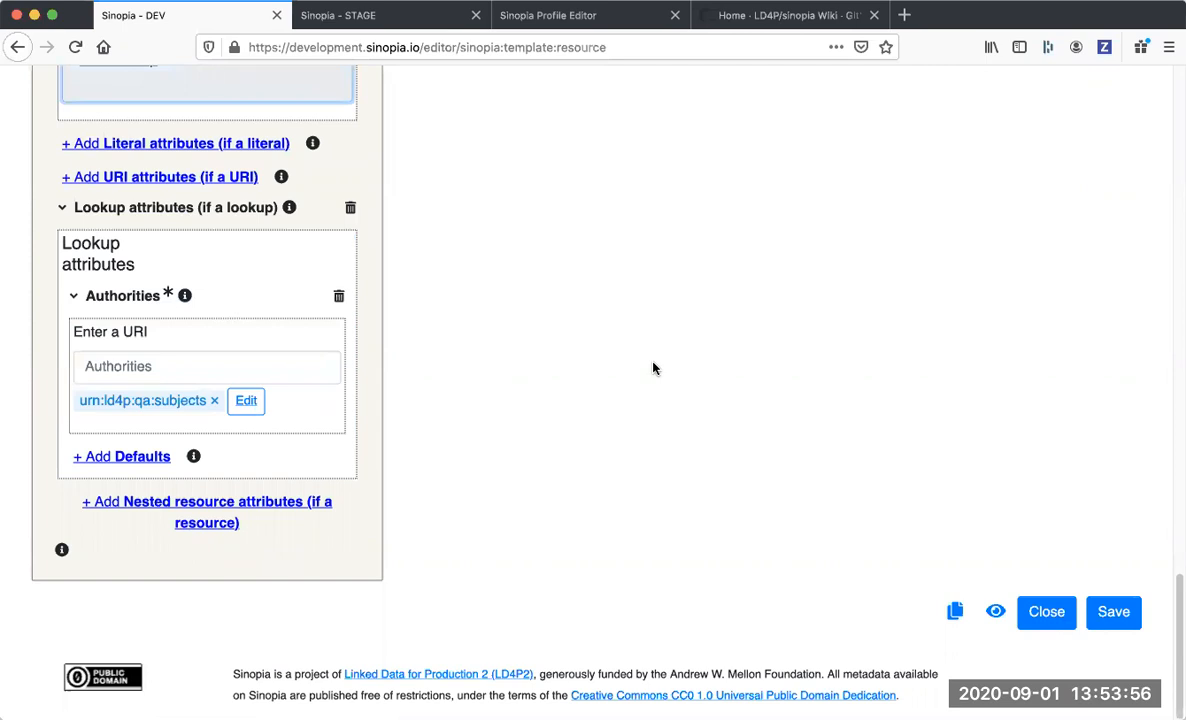
left_click(1114, 613)
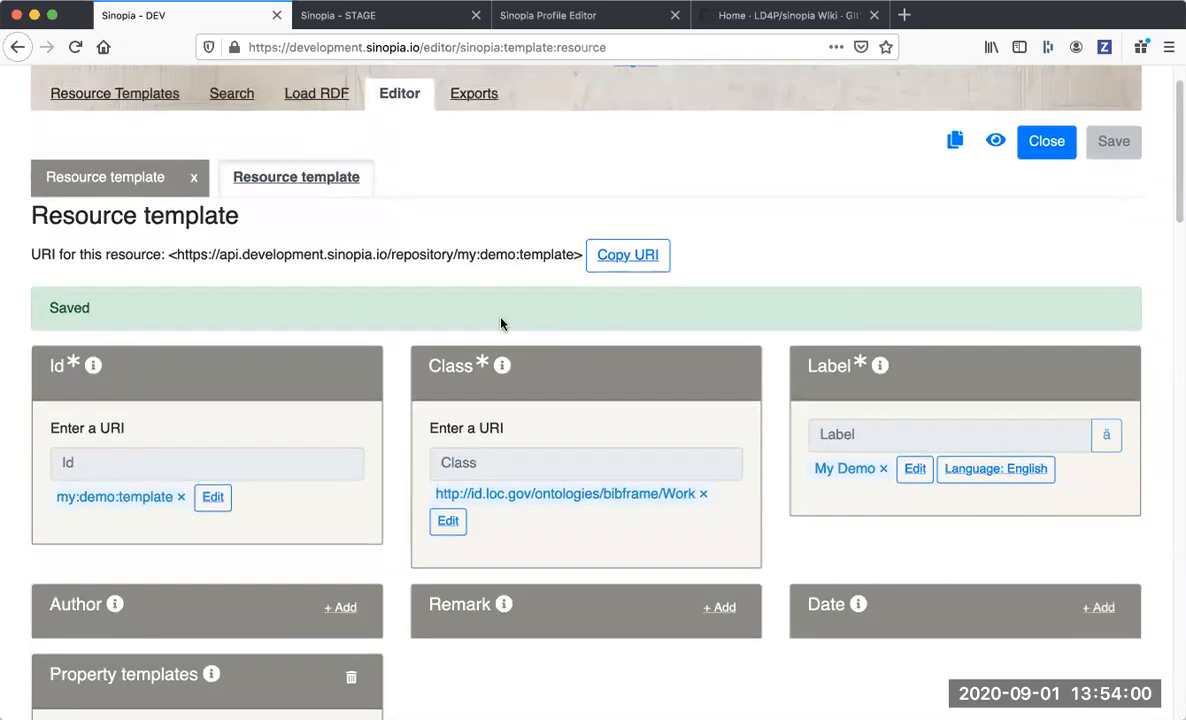
Refresh the resource templates list, search for "my demo" and open the My Demo template to create a resource.
left_click(155, 98)
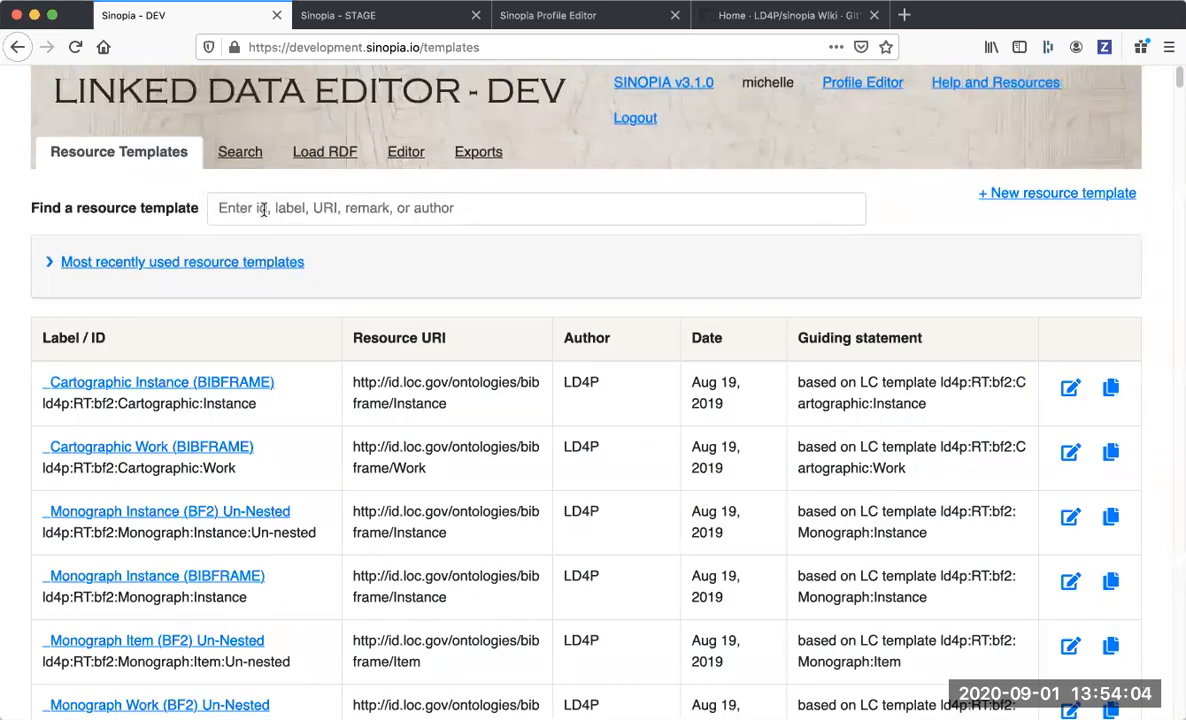
left_click(76, 48)
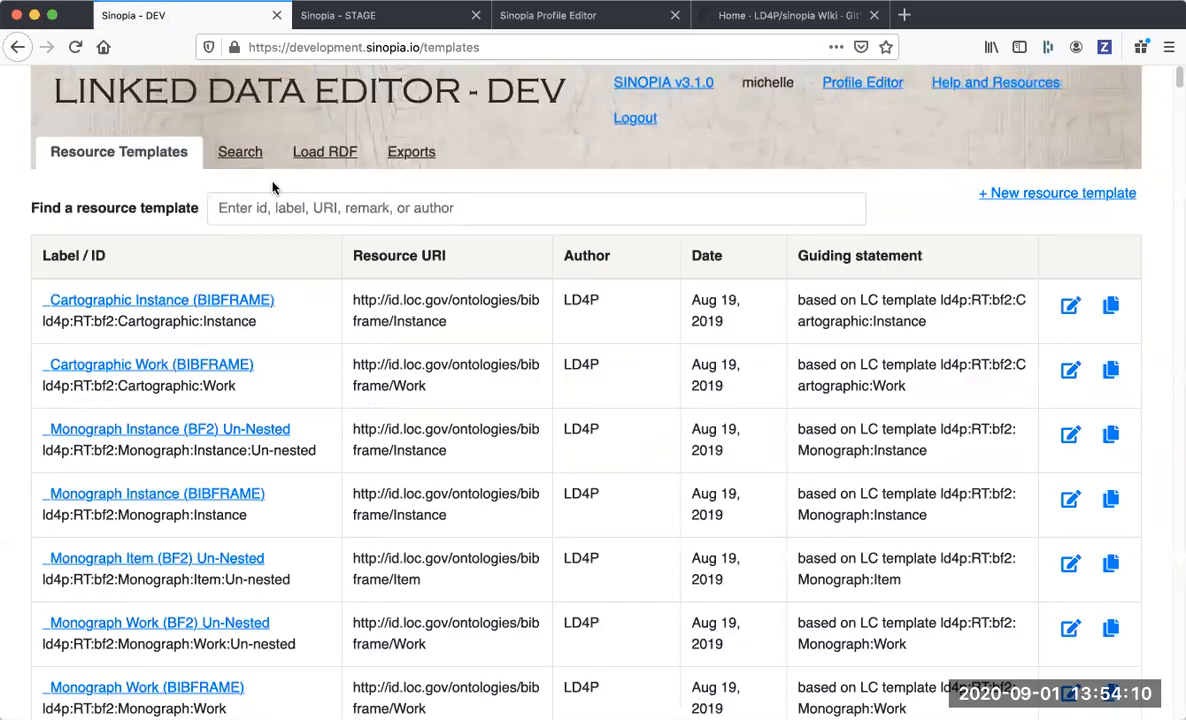
left_click(225, 198)
type("my demo")
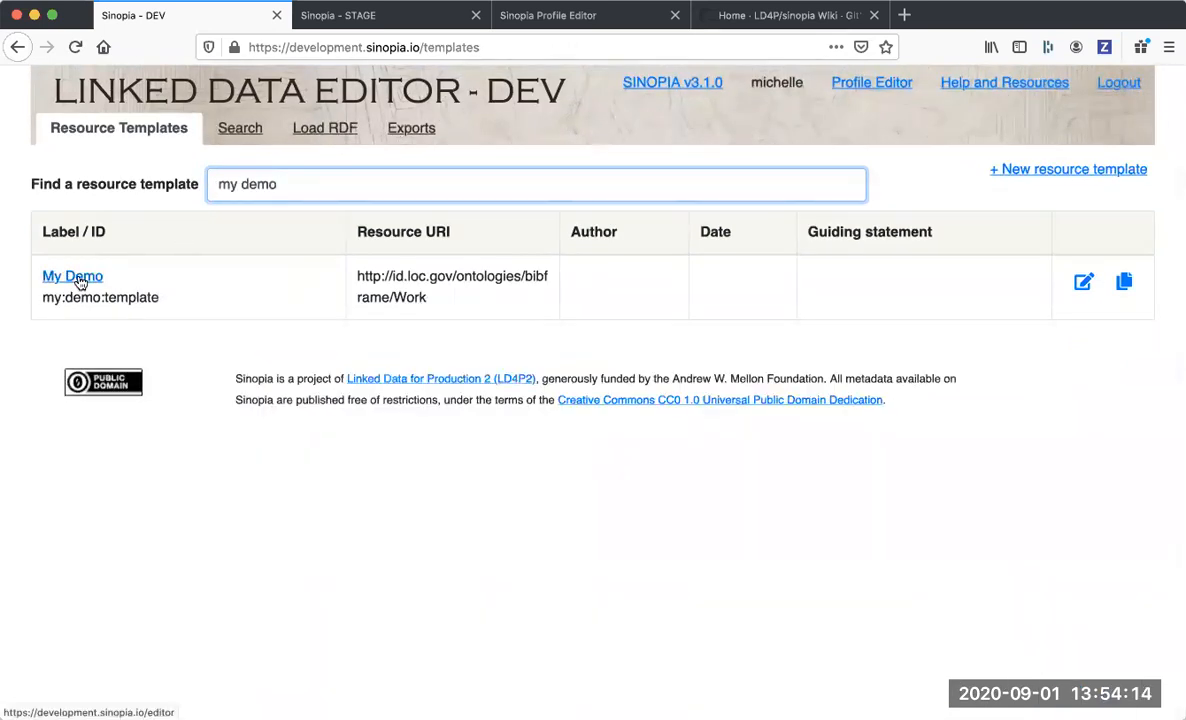
left_click(78, 278)
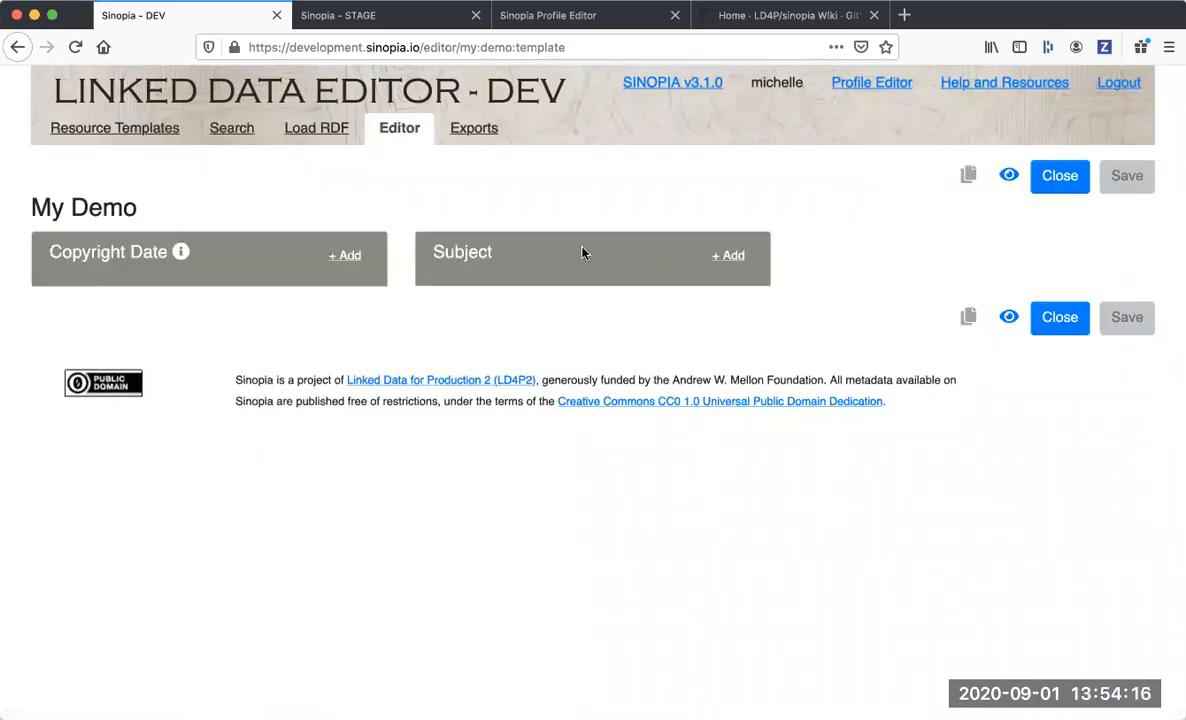
Add a Subject to the resource with the lookup values Coffee and Tea, in that order, and preview the RDF.
left_click(730, 256)
left_click(572, 328)
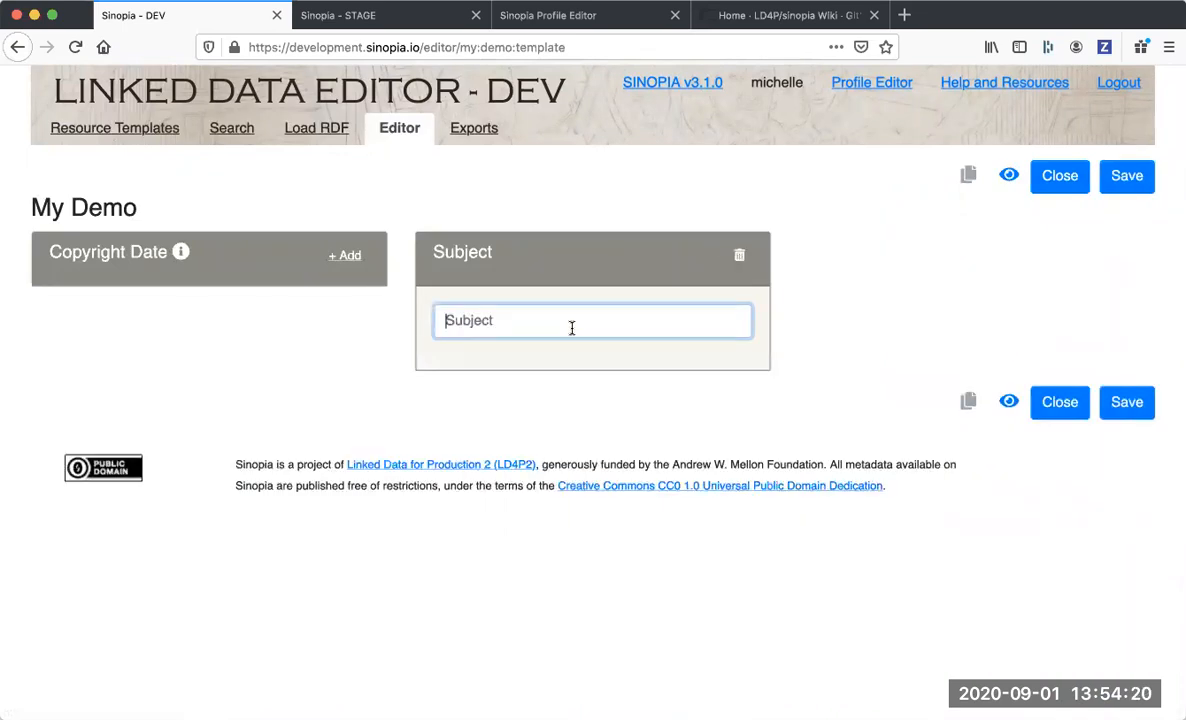
type("coffee")
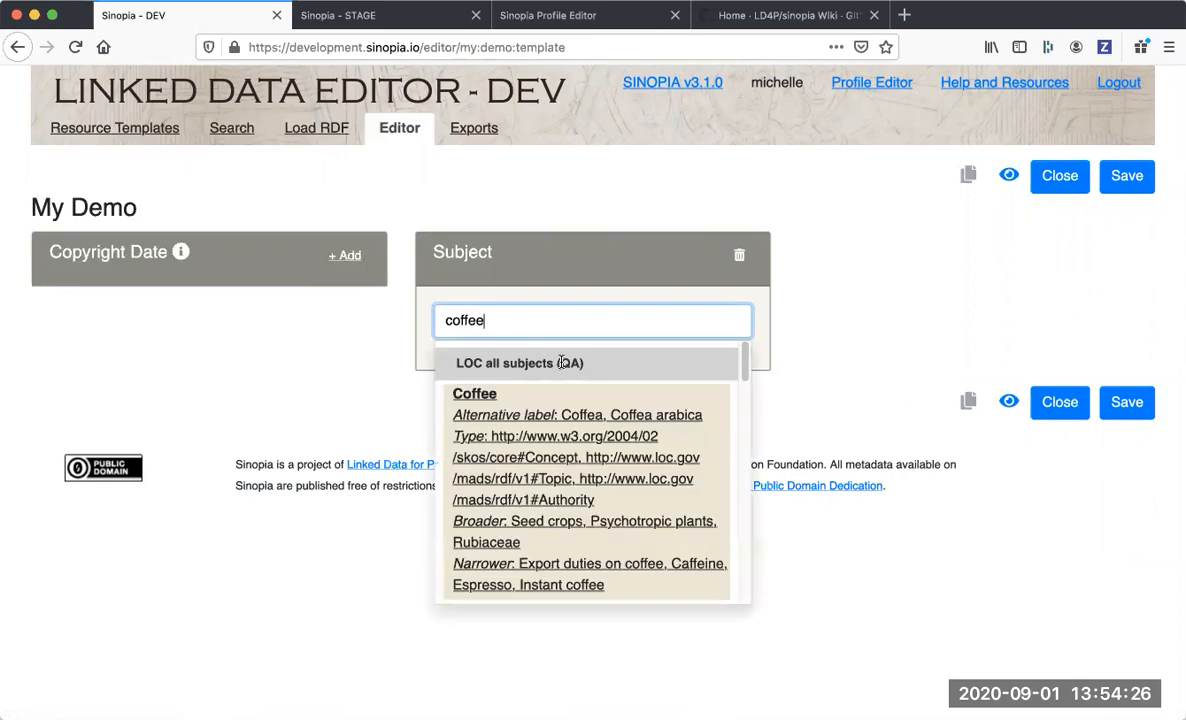
left_click(489, 428)
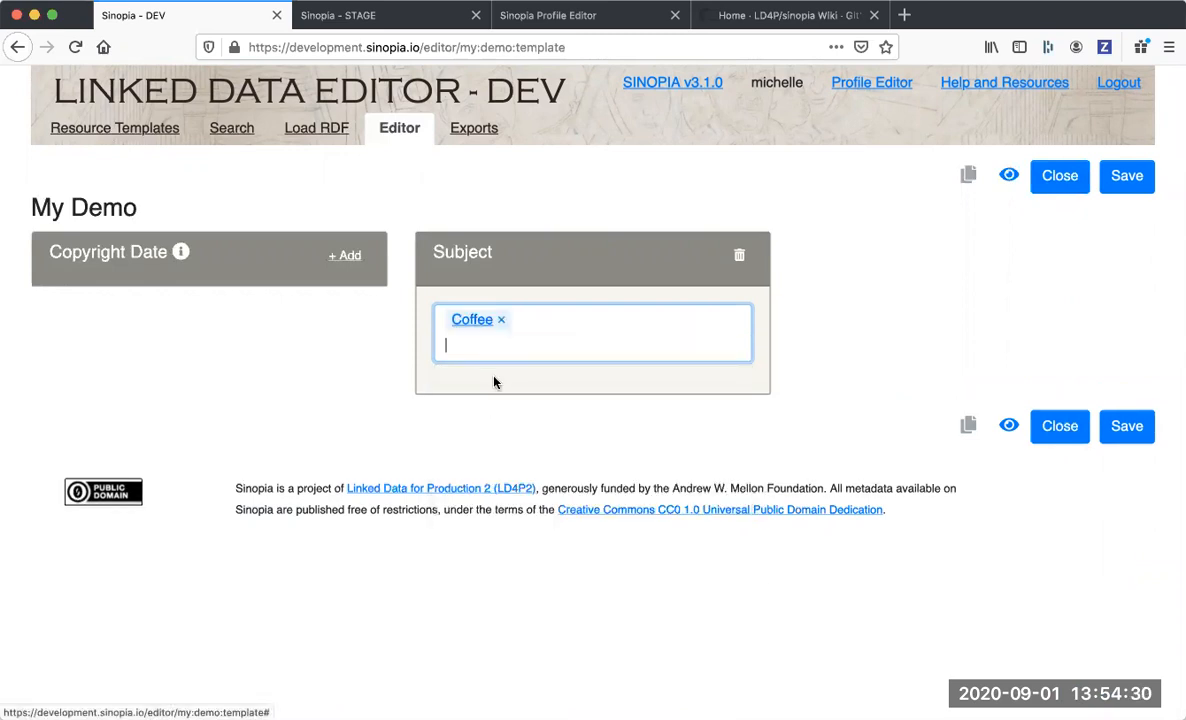
type("Tea")
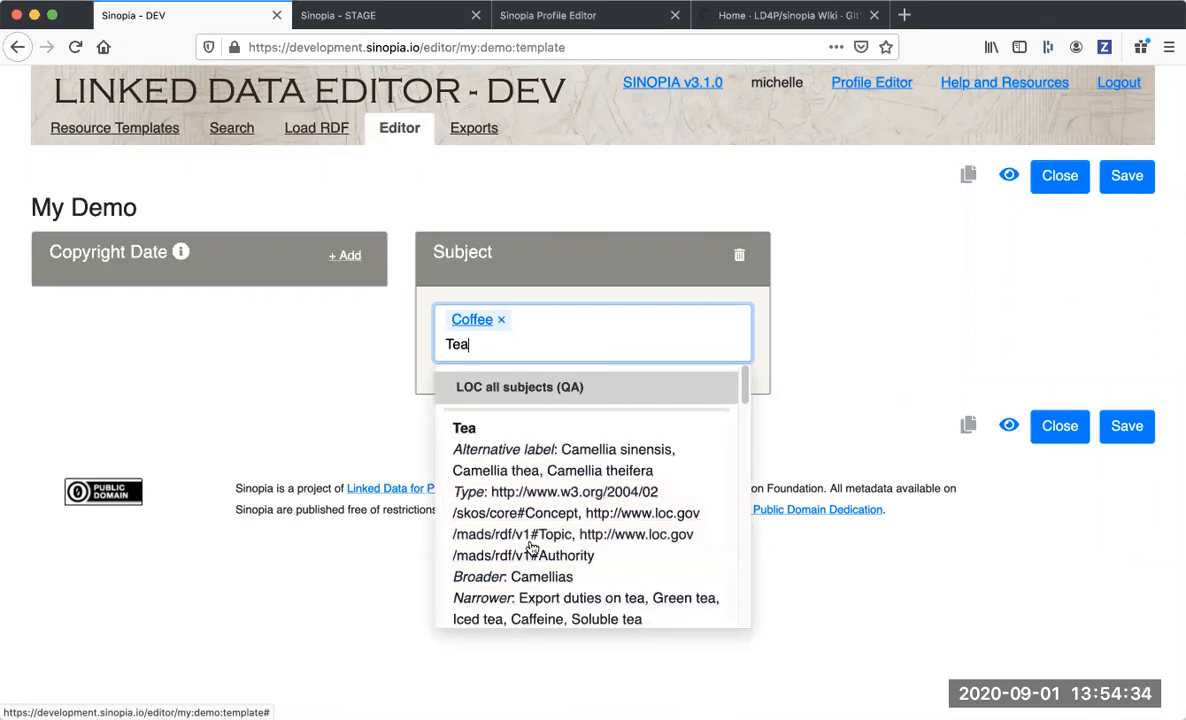
left_click(531, 548)
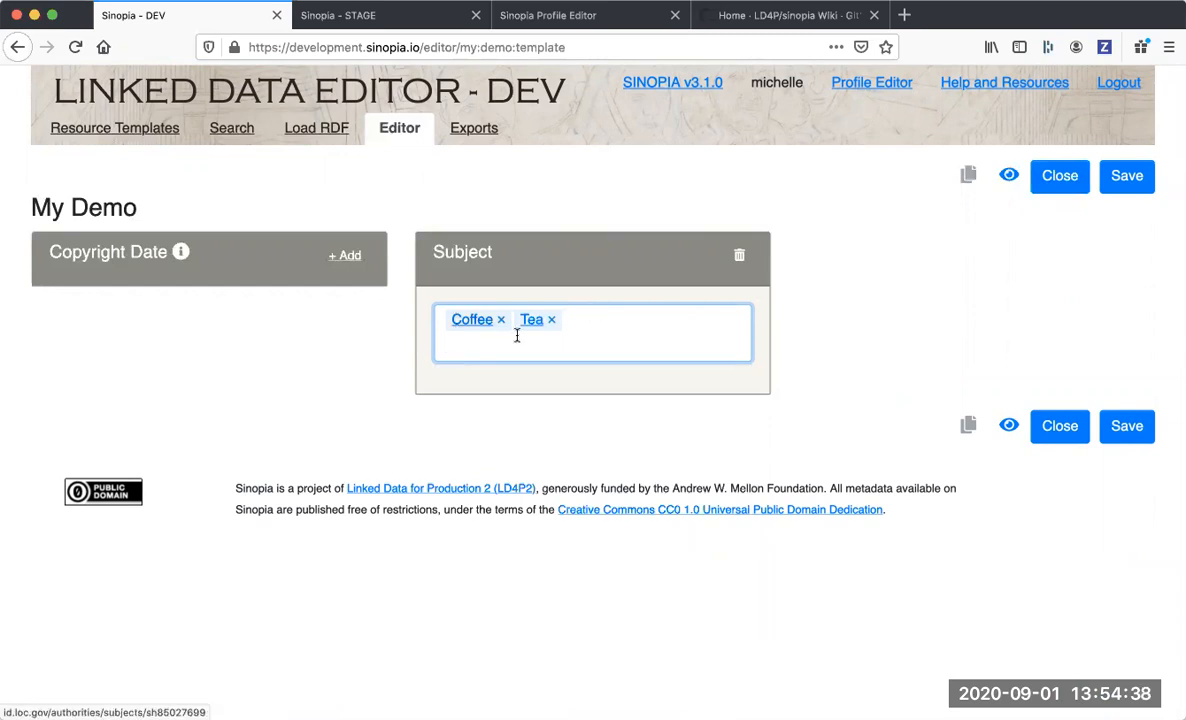
left_click(1010, 177)
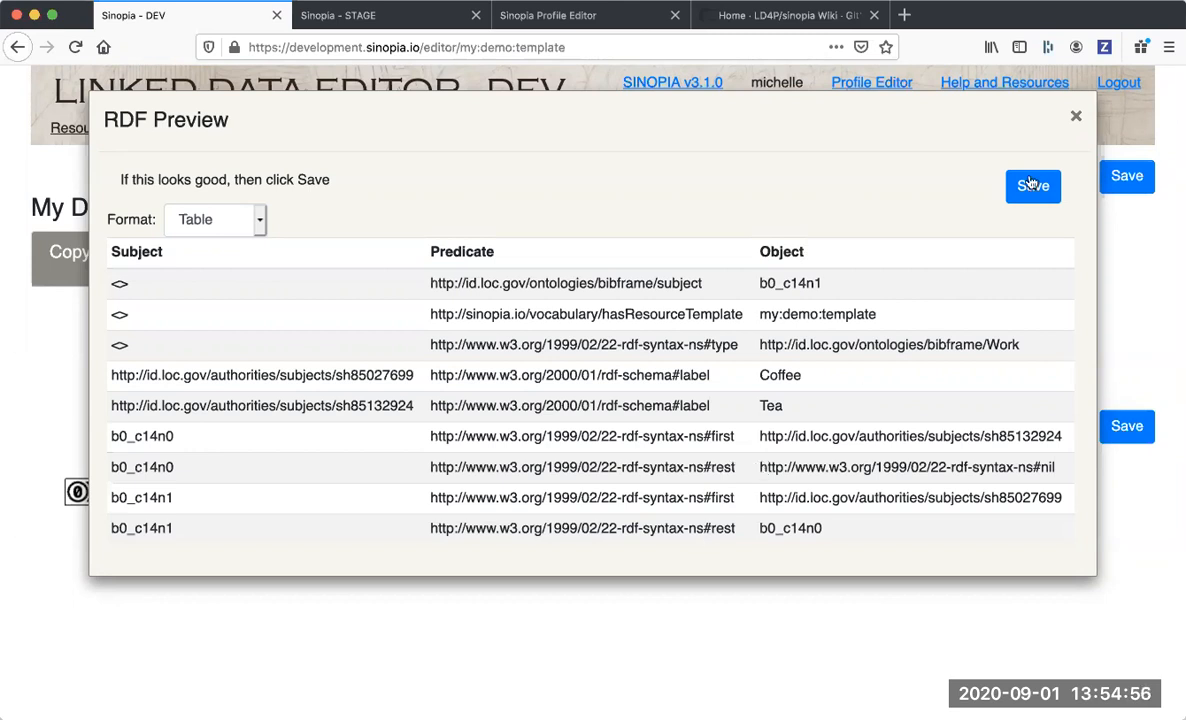
left_click(1076, 116)
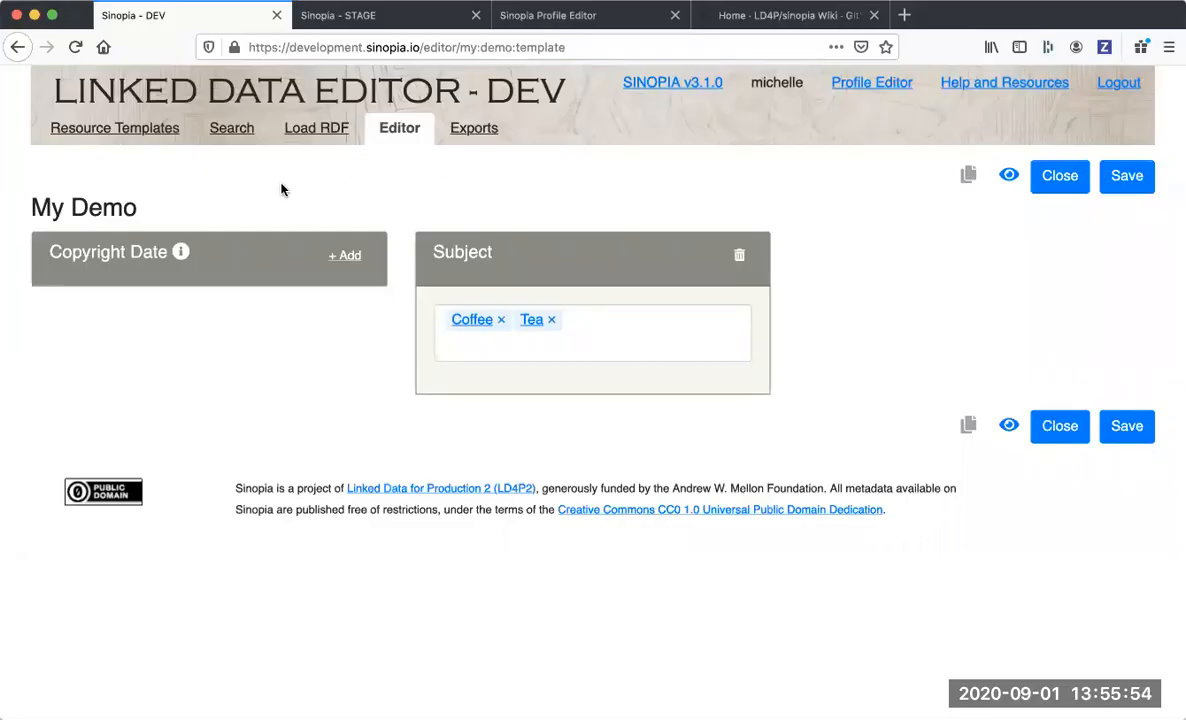
Search the resource templates for "my demo" and open the My Demo template for editing.
left_click(157, 128)
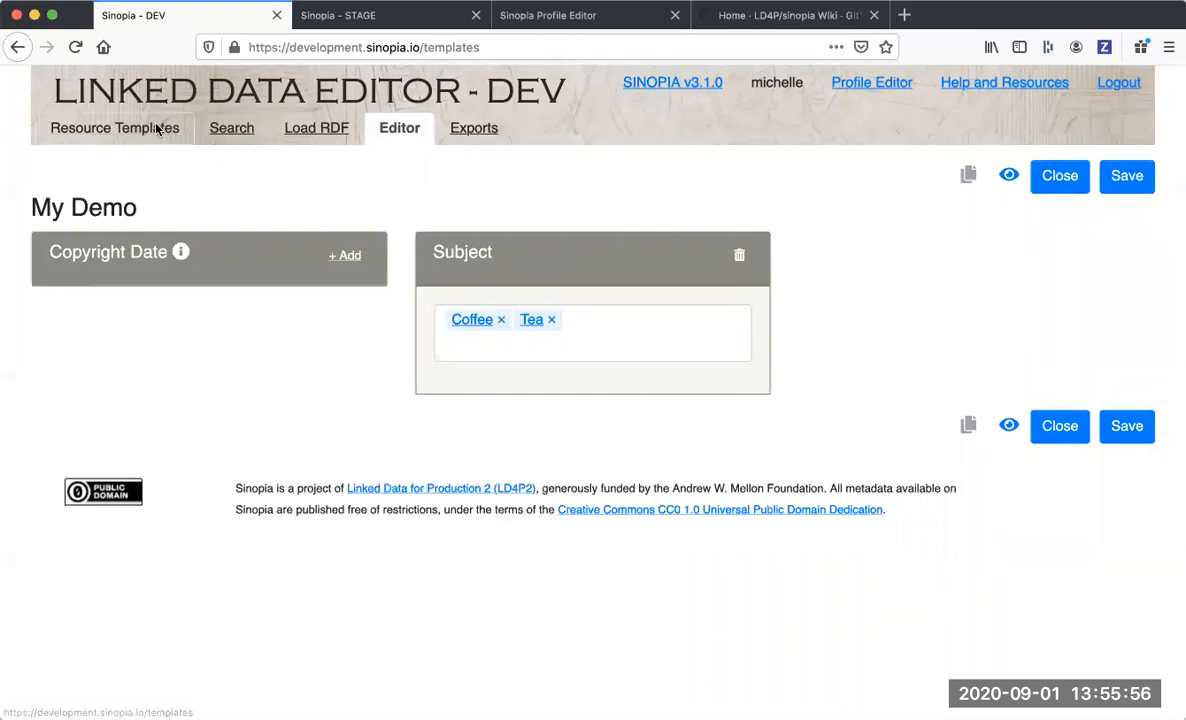
left_click(284, 205)
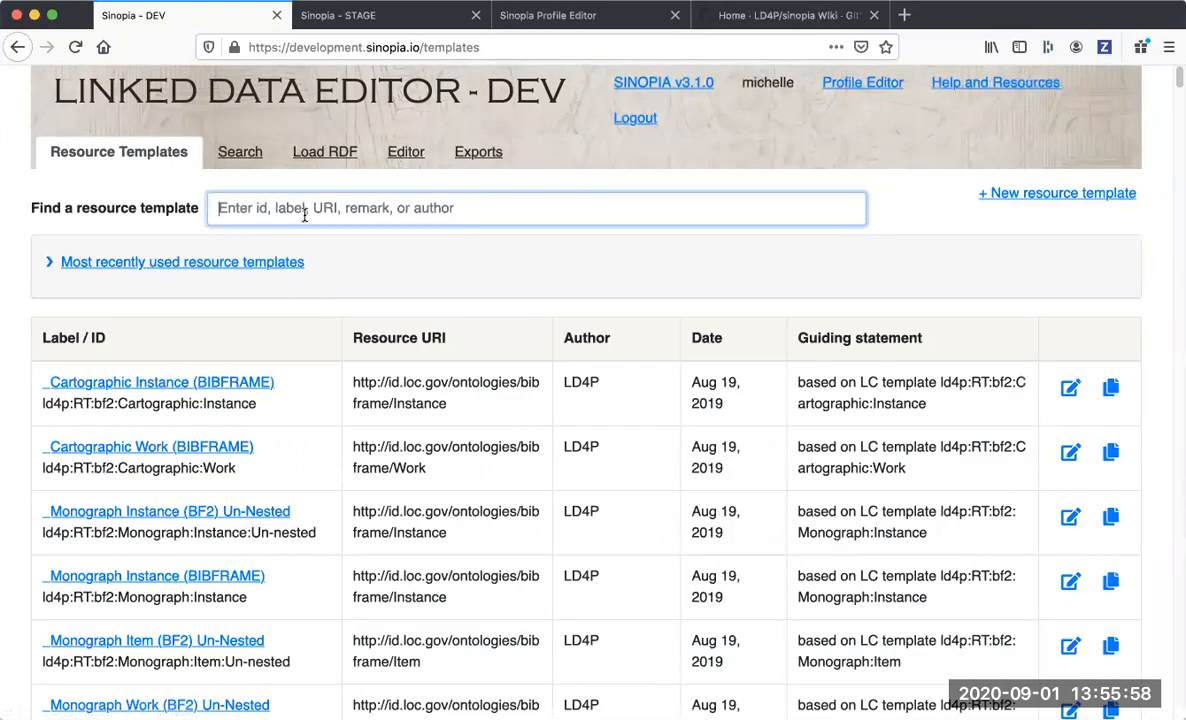
type("my demo")
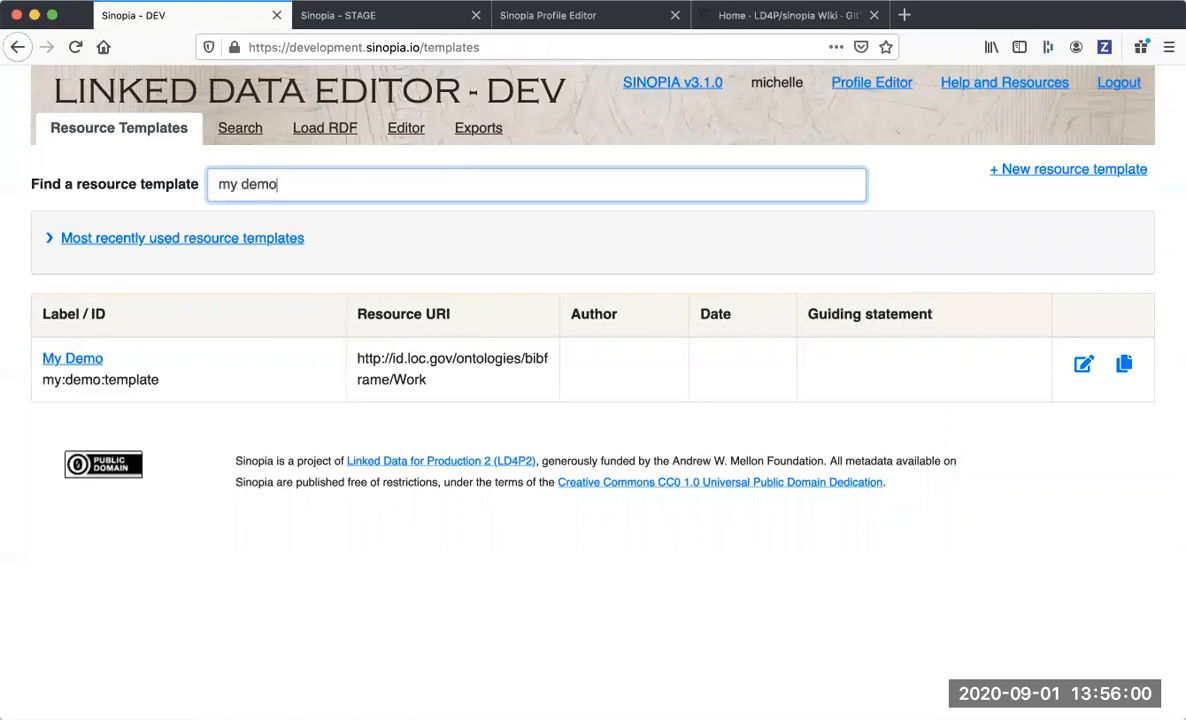
left_click(1082, 366)
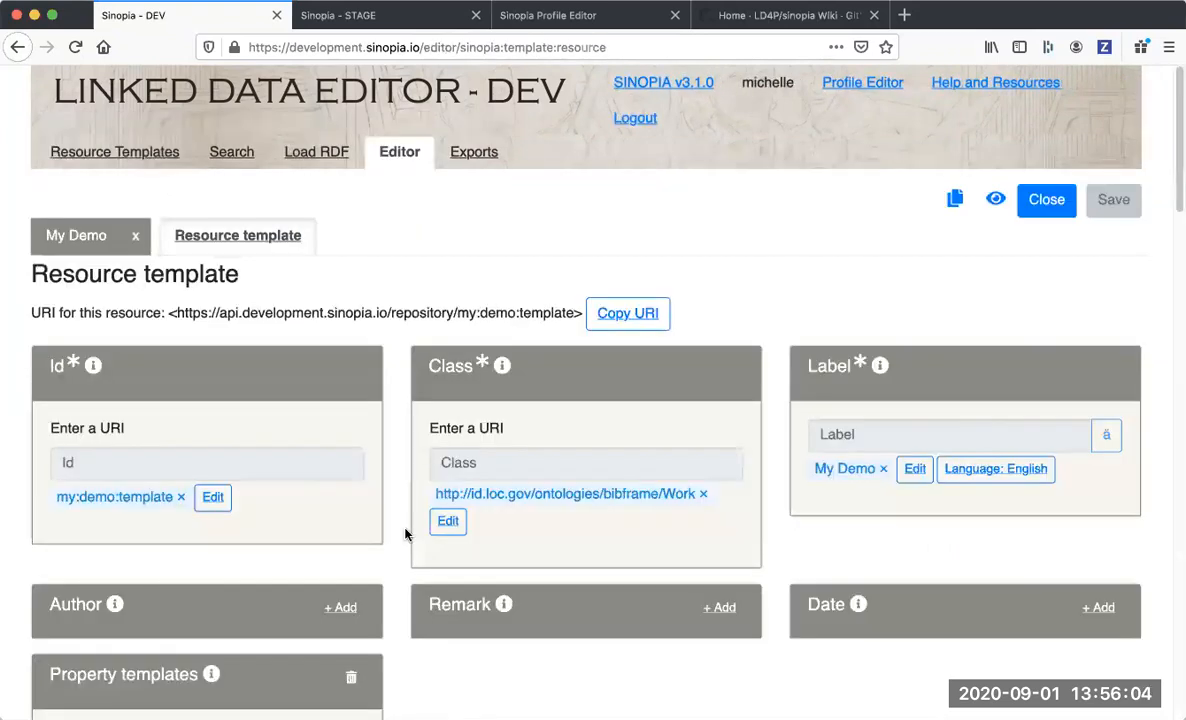
Add a third property template with the property type nested resource and include its nested resource attributes section.
scroll(405, 500, "down", 3)
scroll(405, 535, "down", 5)
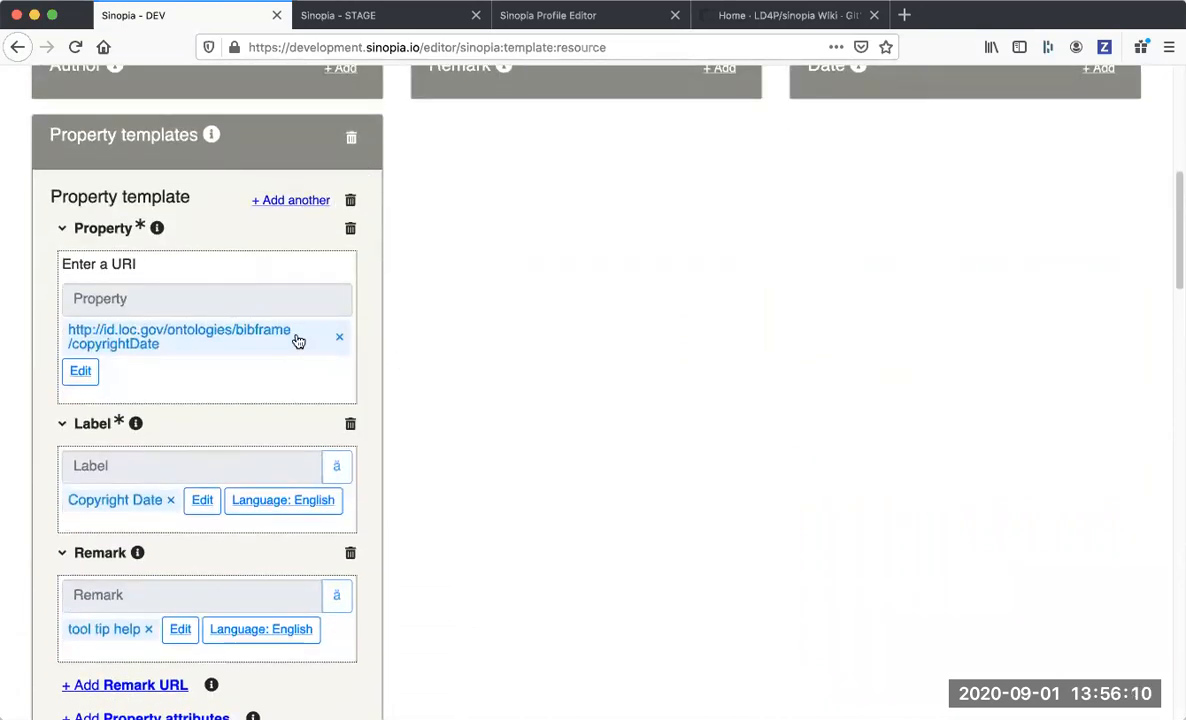
scroll(299, 339, "down", 15)
scroll(297, 335, "down", 15)
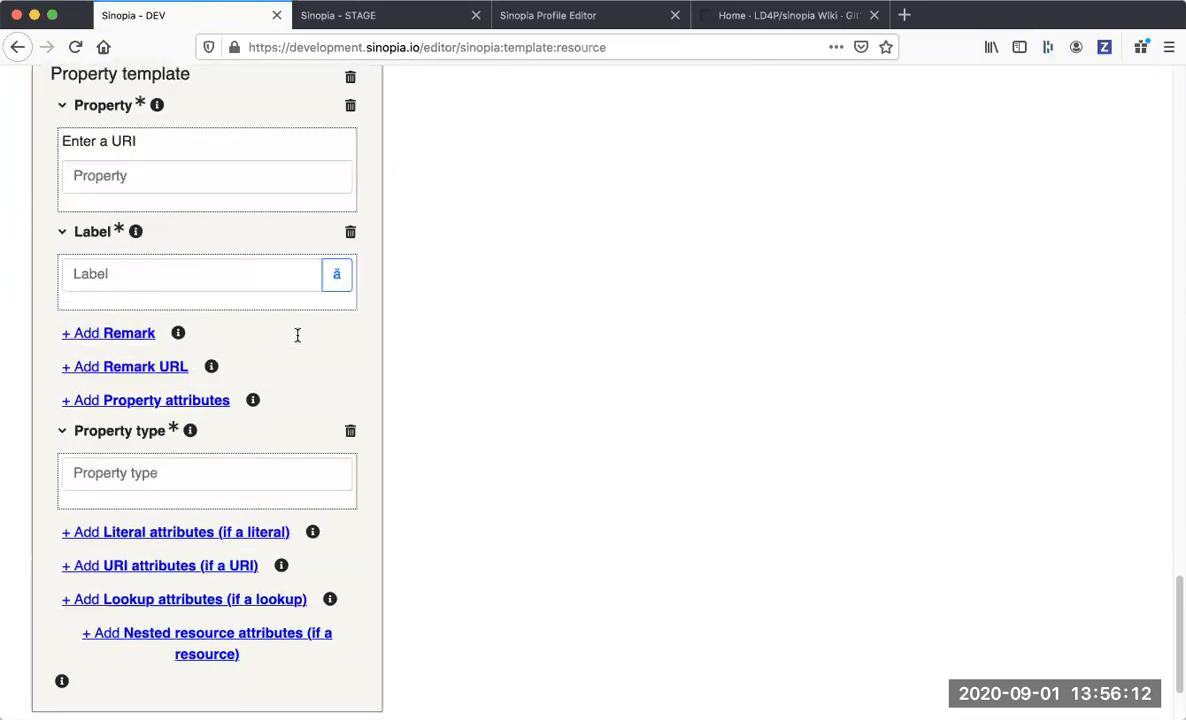
left_click(164, 334)
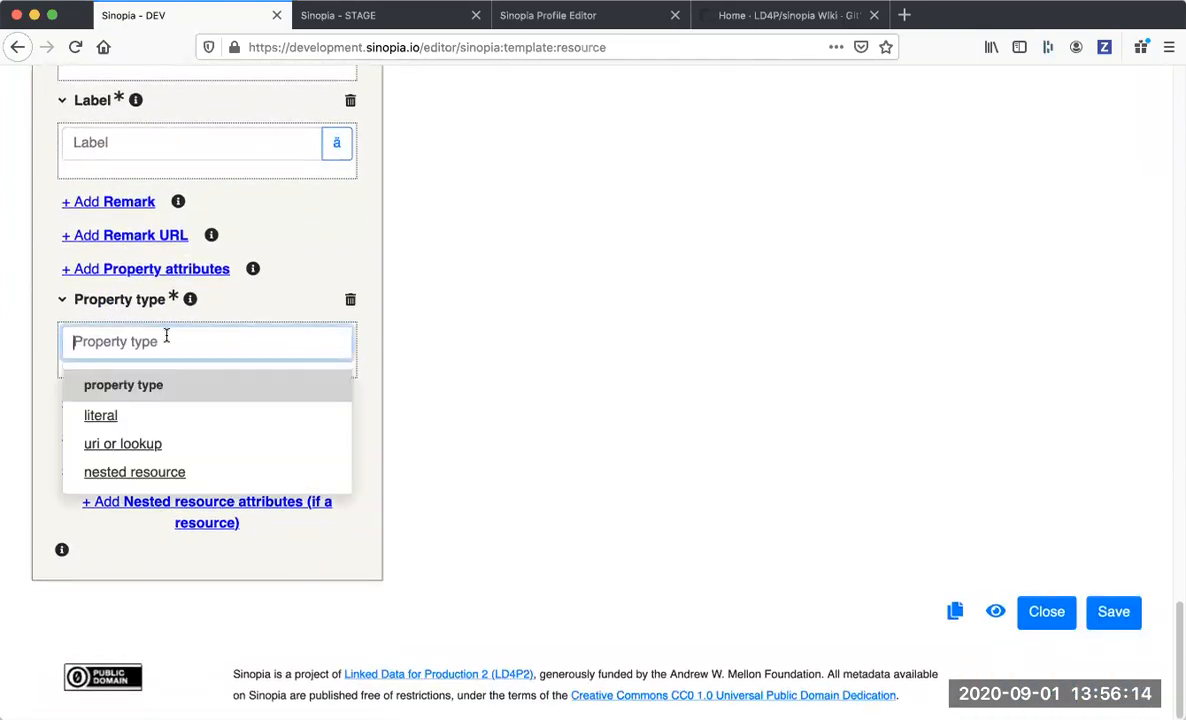
left_click(156, 475)
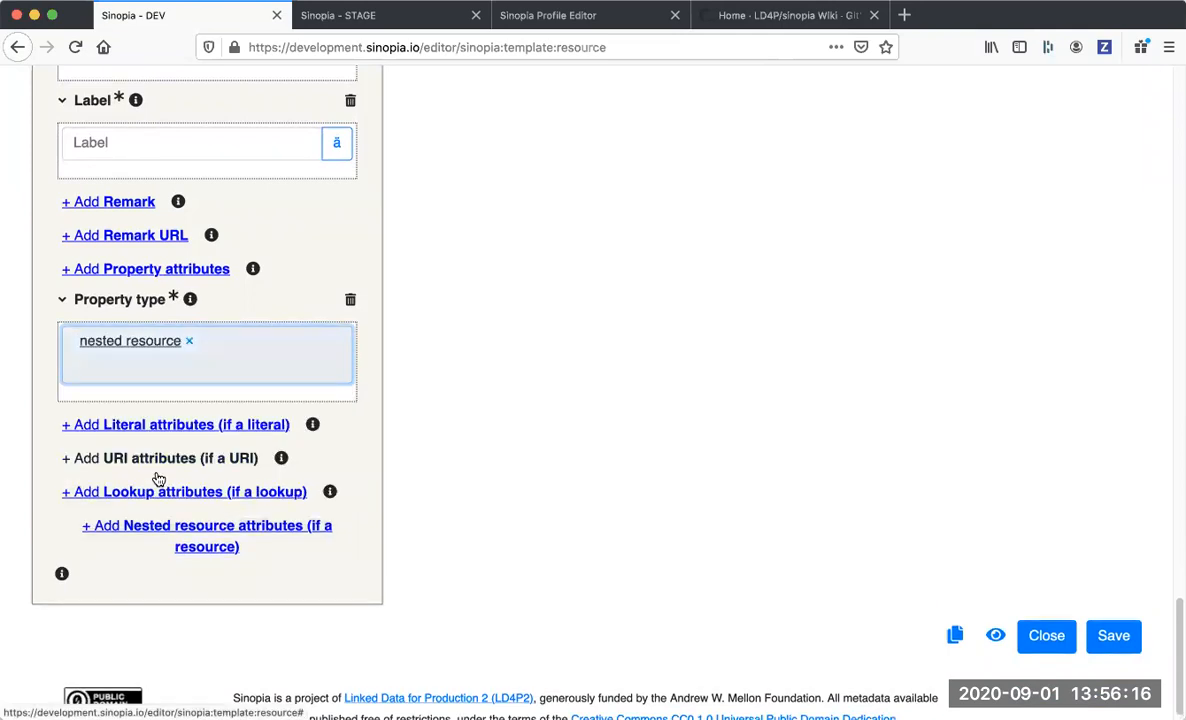
left_click(215, 530)
scroll(214, 527, "down", 3)
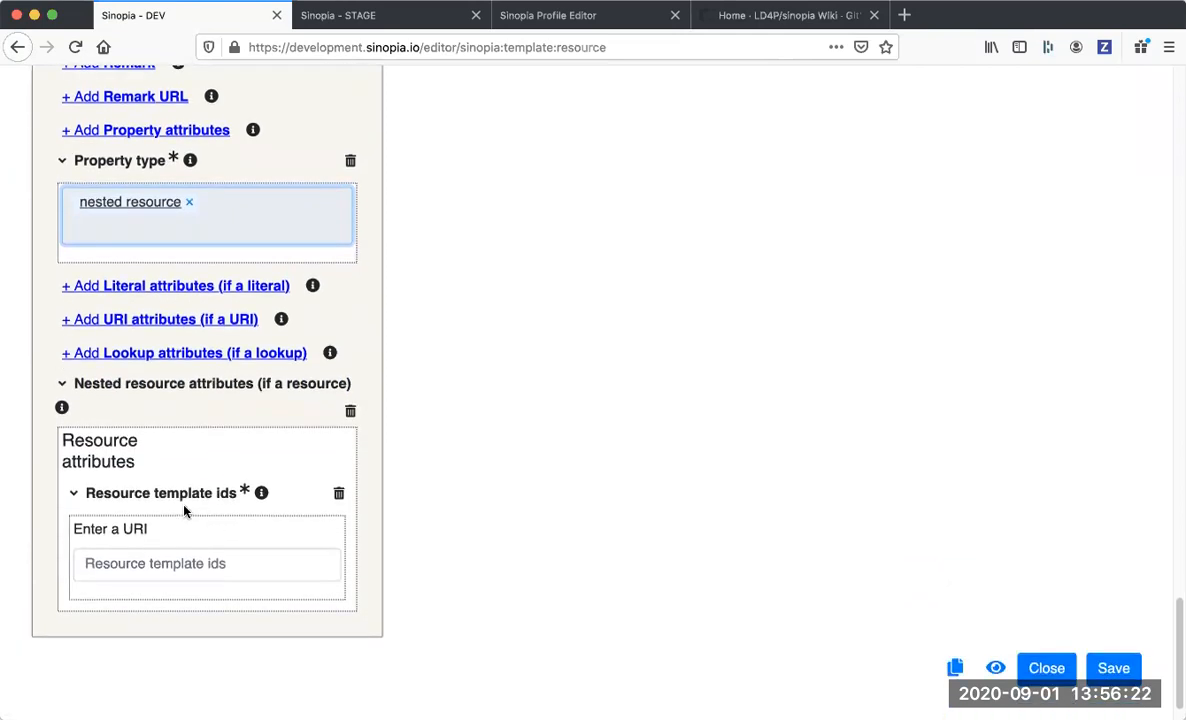
left_click(158, 566)
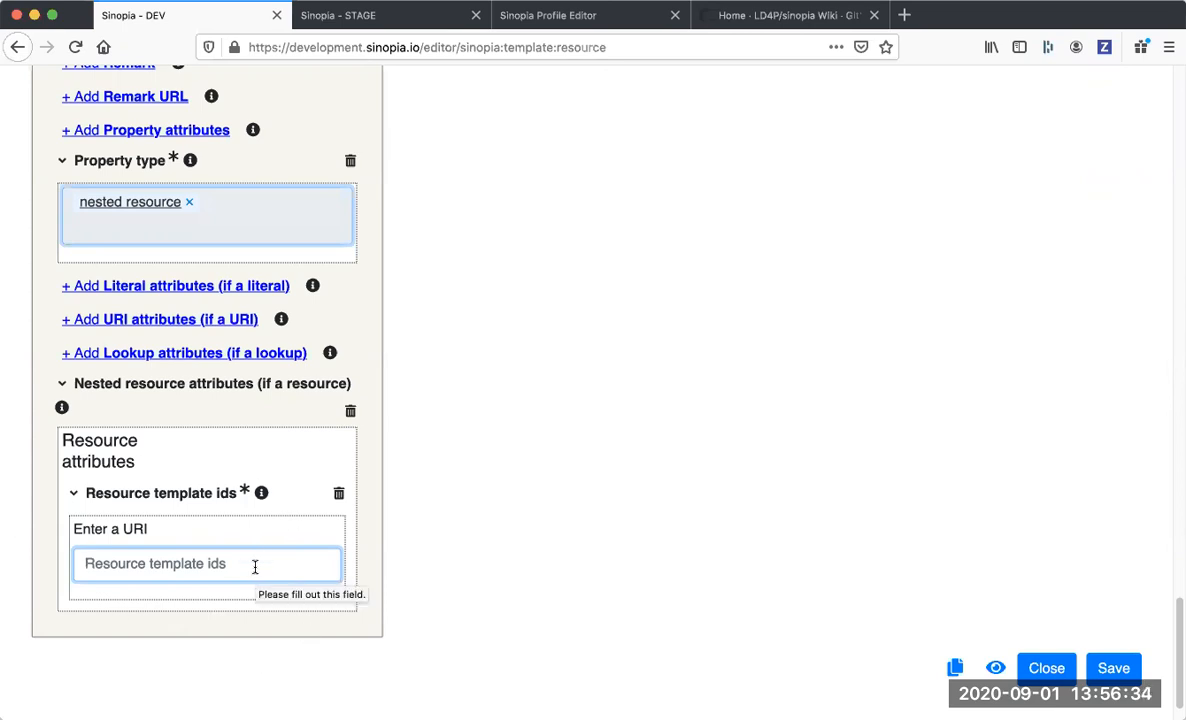
scroll(255, 567, "up", 20)
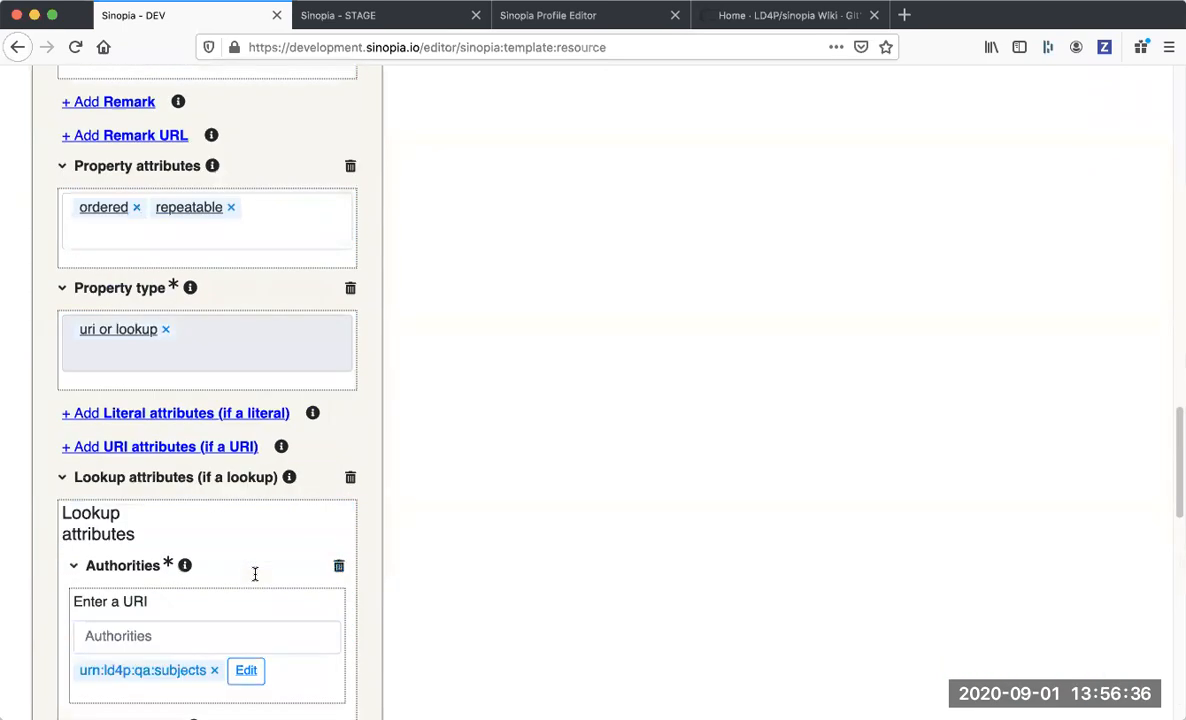
Expand the most recently used resource templates and try to open My Demo from there for editing.
left_click(120, 155)
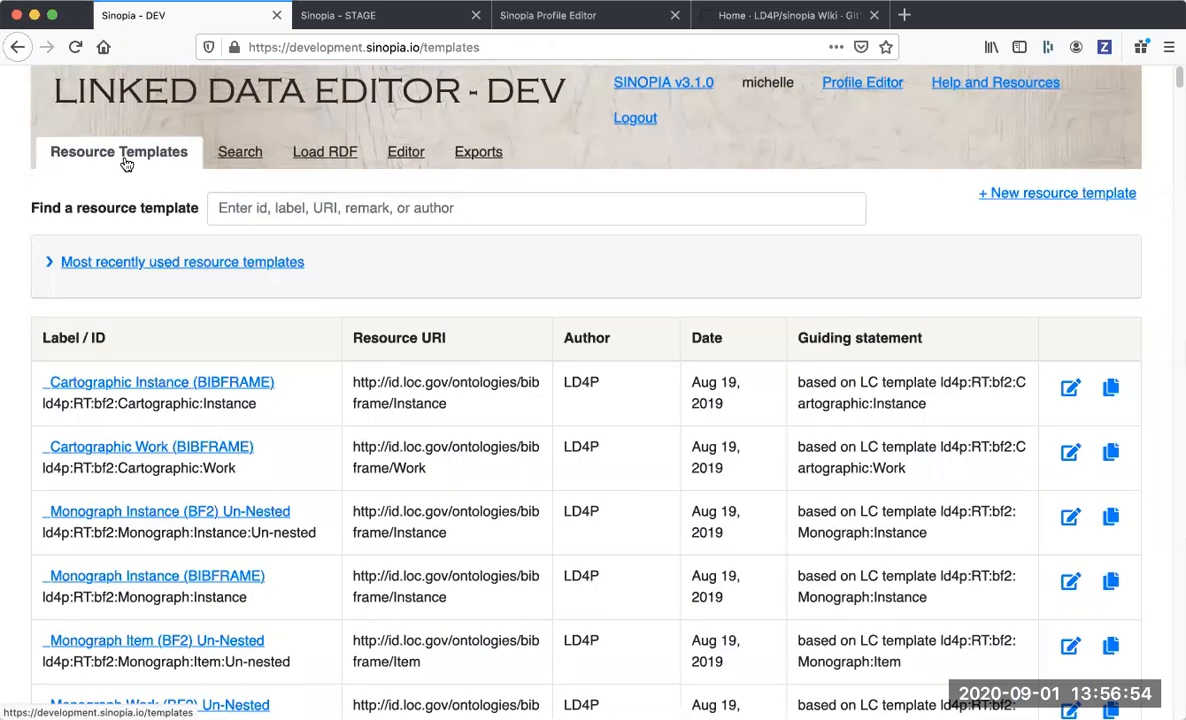
left_click(152, 264)
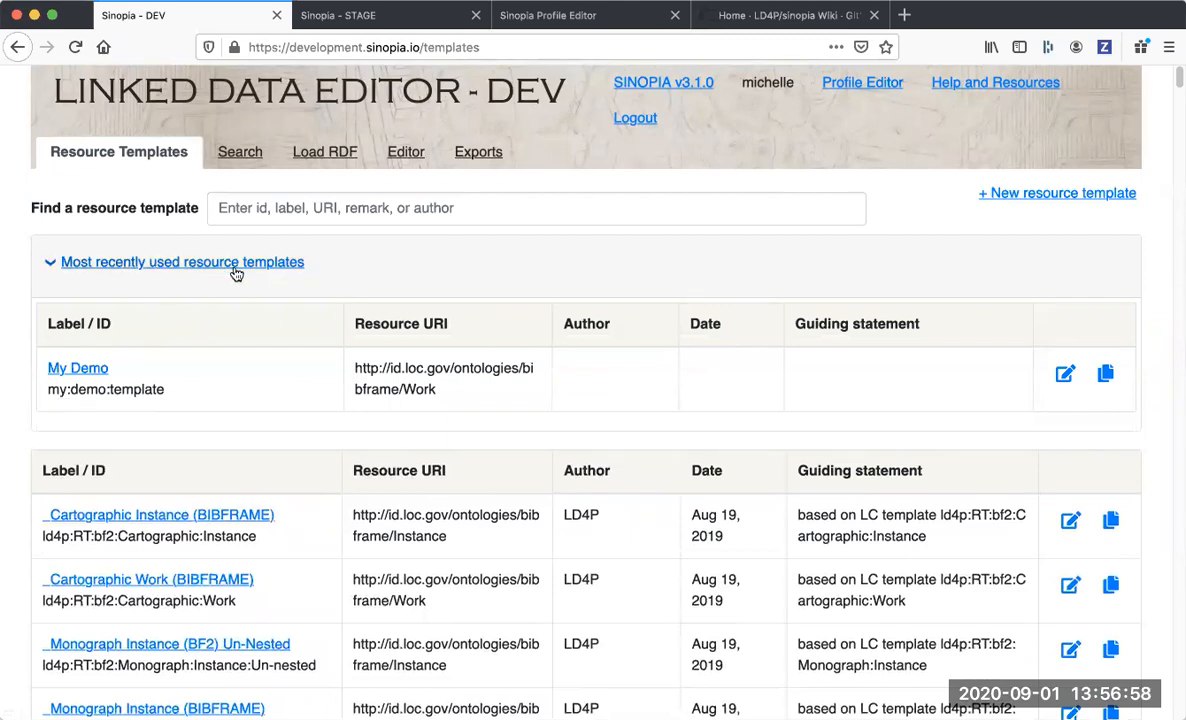
left_click(1064, 374)
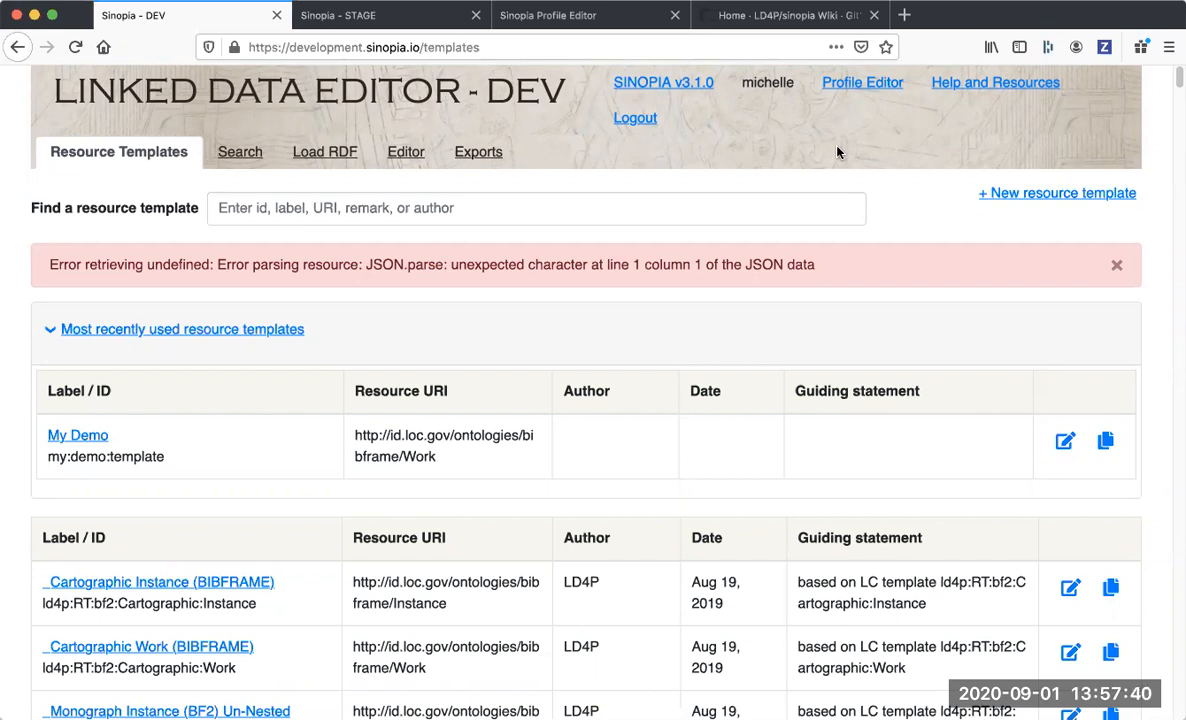
Switch to the Sinopia Profile Editor and examine the profile and resource template fields of the new profile form.
left_click(596, 18)
scroll(556, 294, "down", 2)
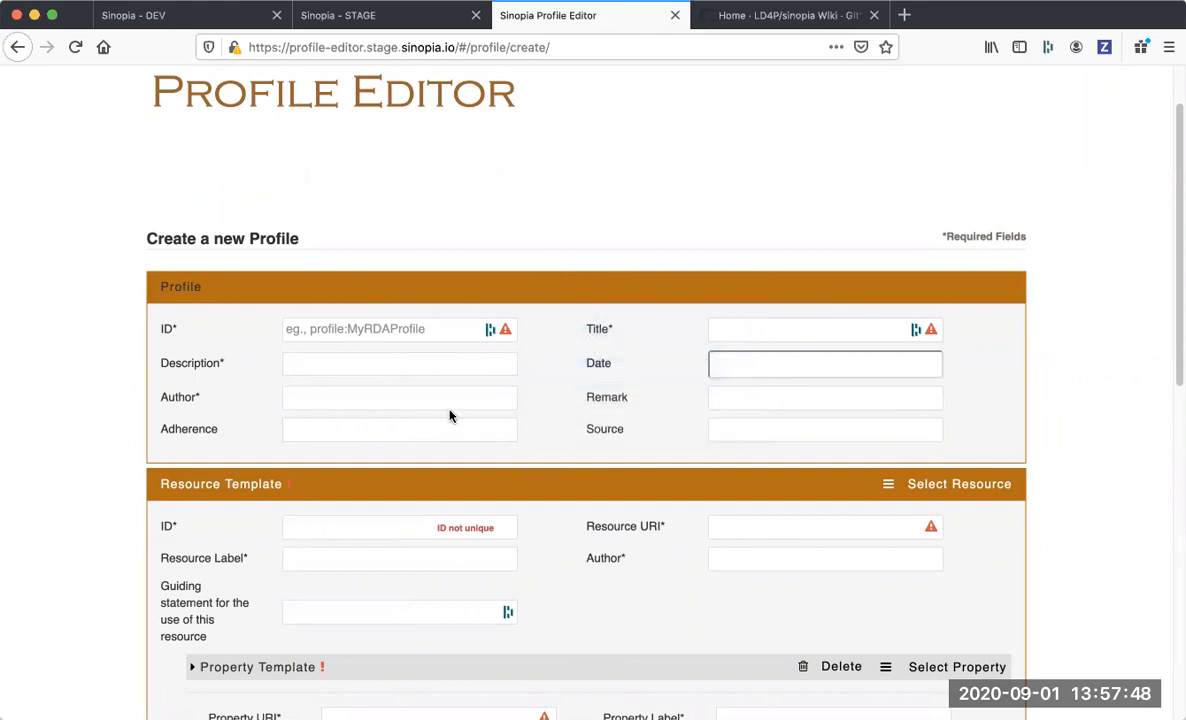
scroll(450, 416, "down", 2)
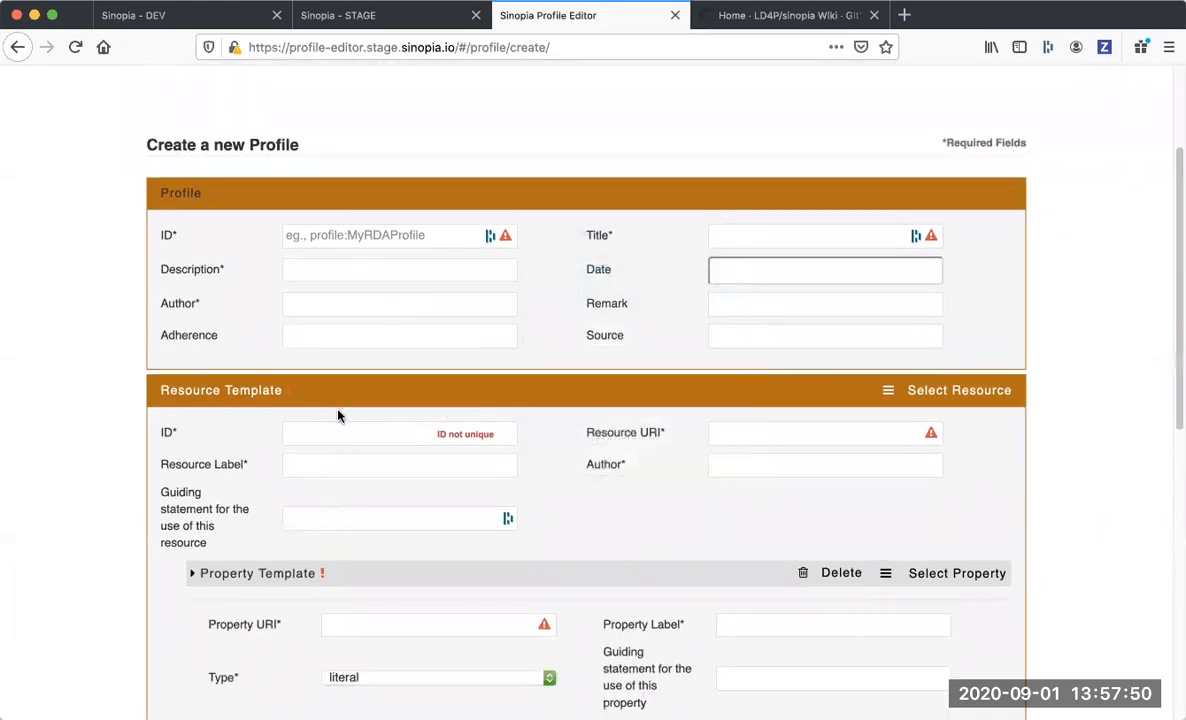
scroll(437, 693, "up", 1)
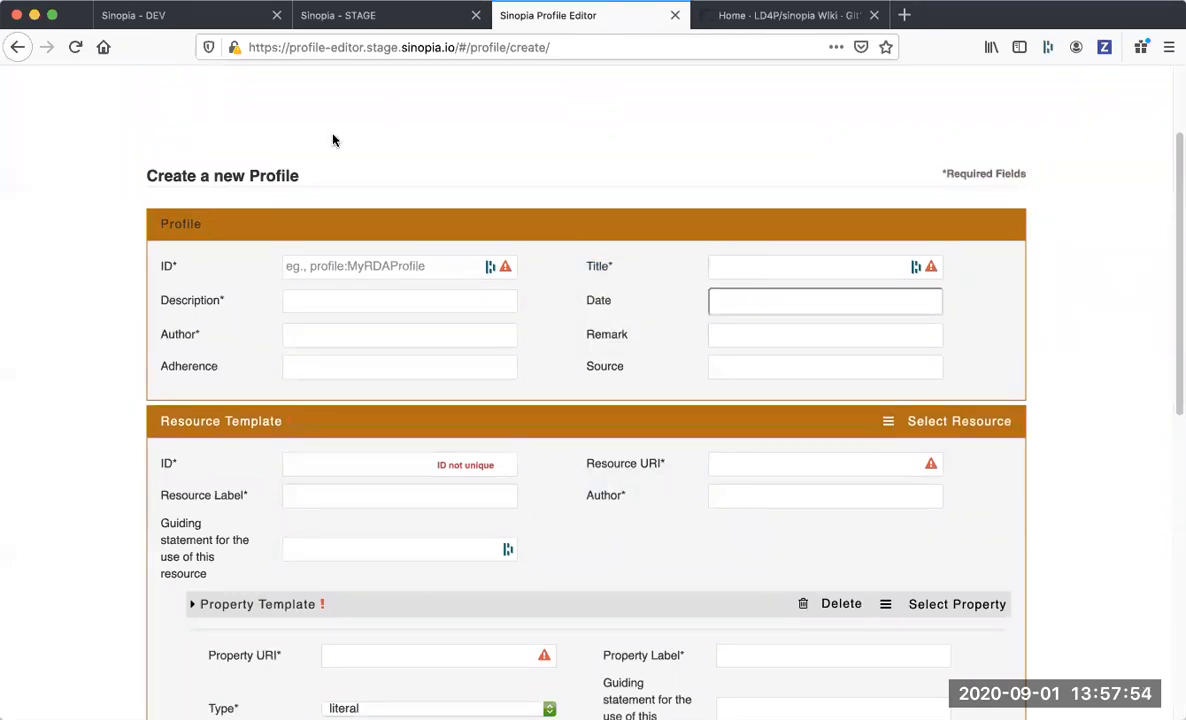
Go back to Sinopia DEV, switch to the LD4P/sinopia wiki on GitHub and review how to get help.
left_click(210, 22)
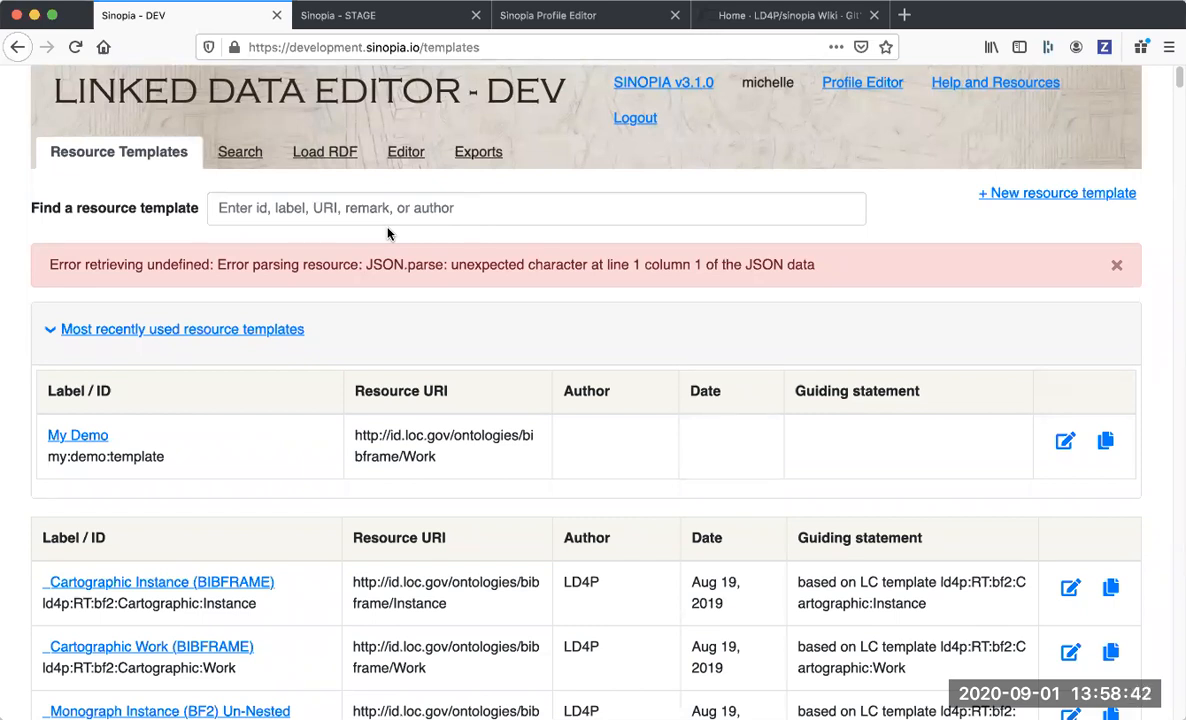
left_click(783, 17)
scroll(646, 312, "down", 4)
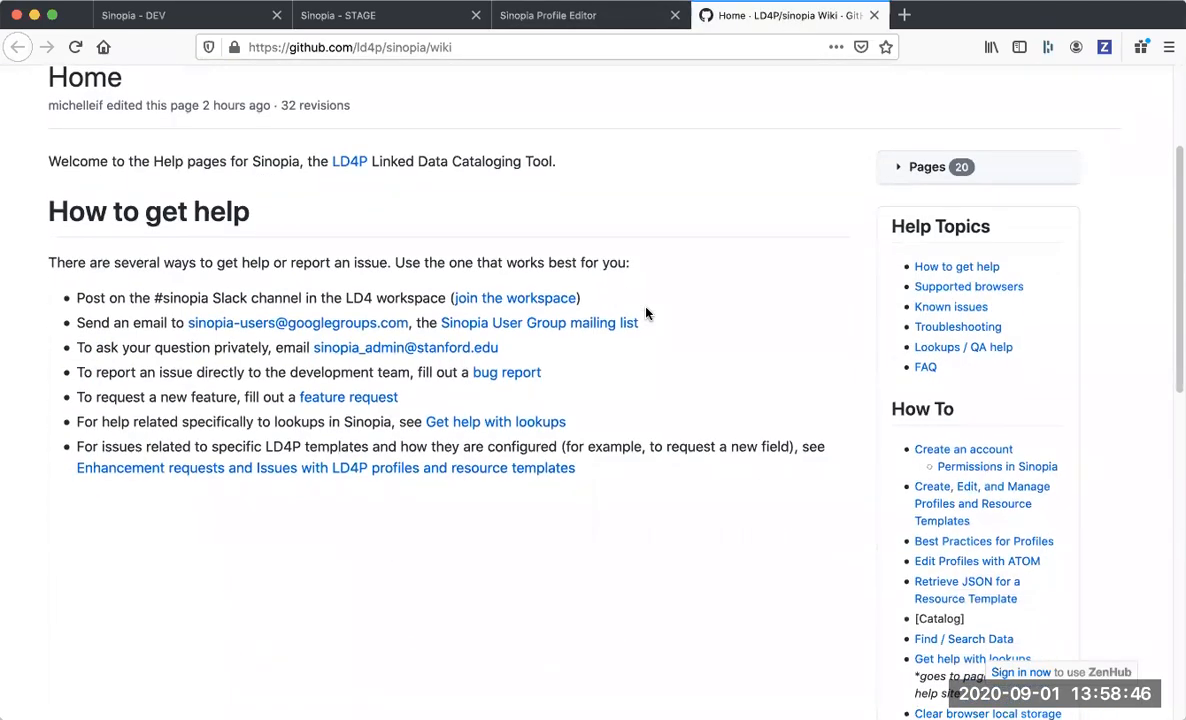